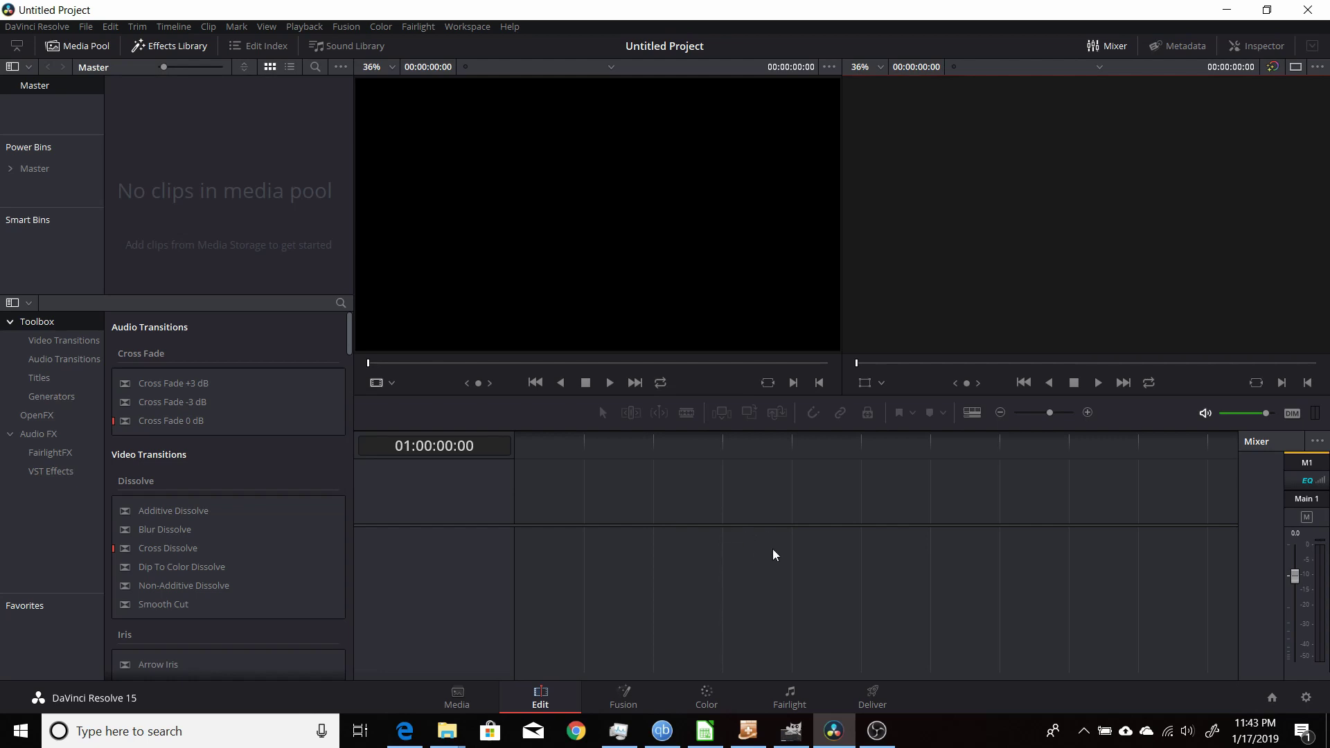
Check the project's timeline frame rate, keep it at 30, and close Project Settings unchanged.
click(1305, 699)
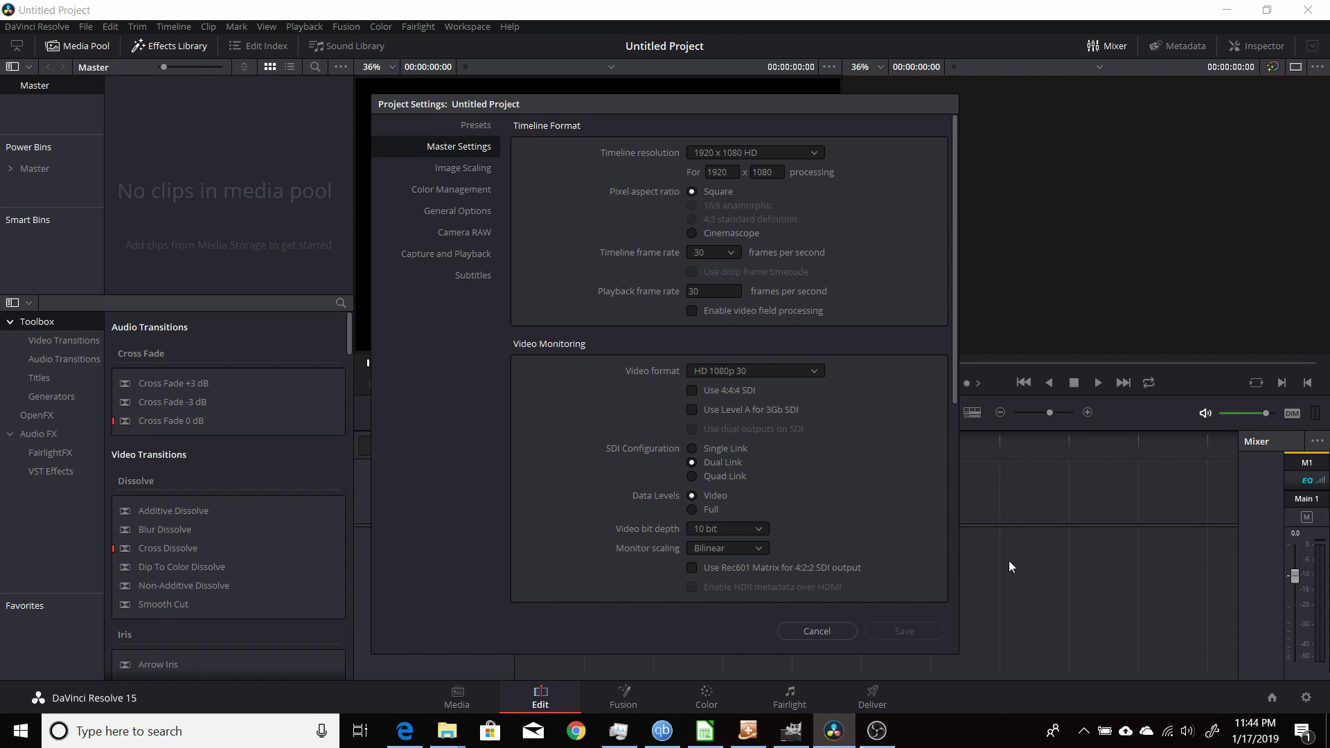
click(731, 252)
click(846, 247)
click(815, 631)
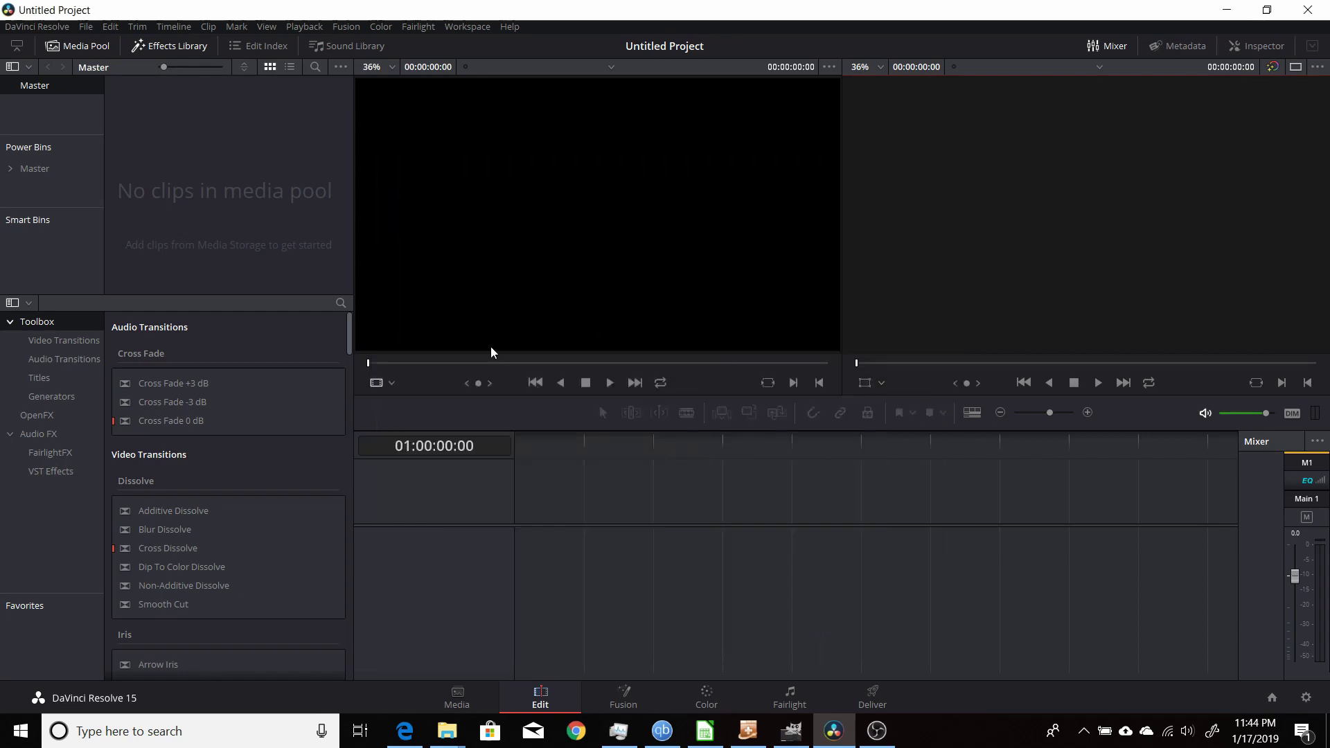
Drag 20180525_123515.mp4 from the Master bin onto a new timeline, fit it, and scrub through it.
click(31, 171)
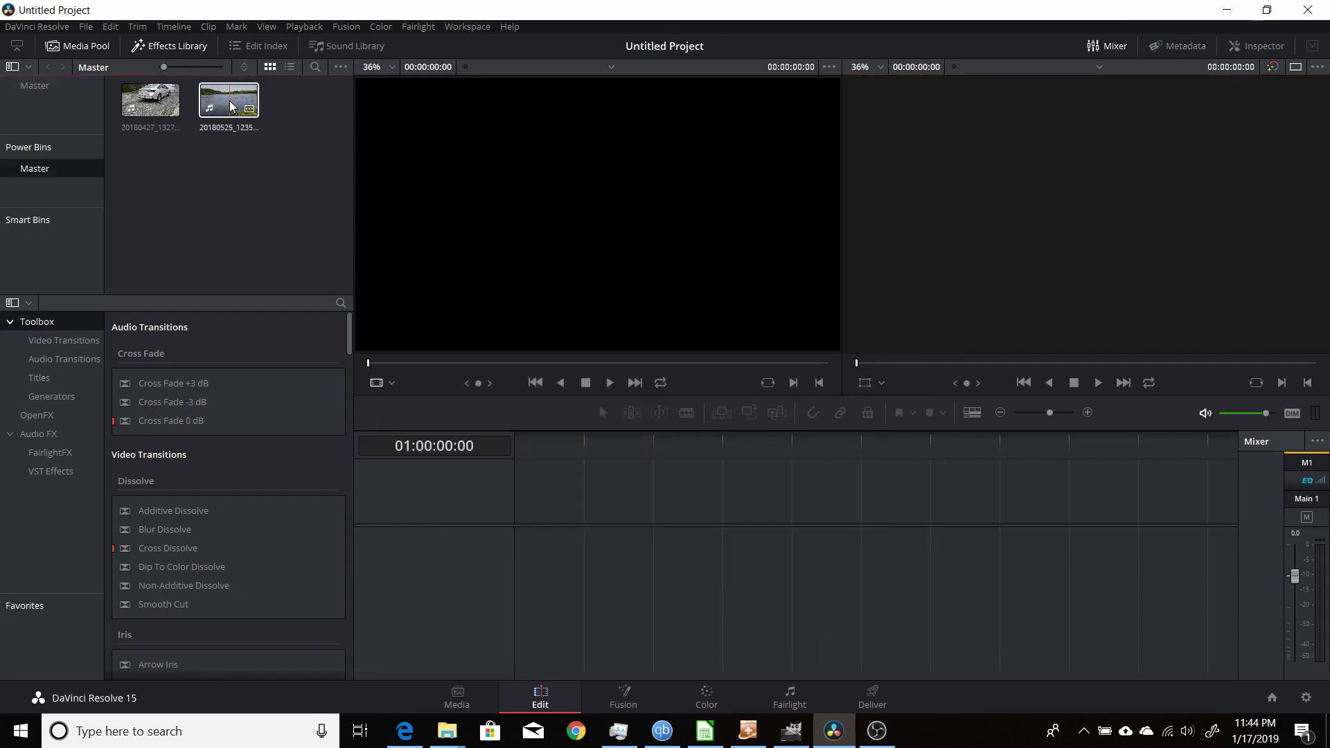
drag(230, 101, 517, 547)
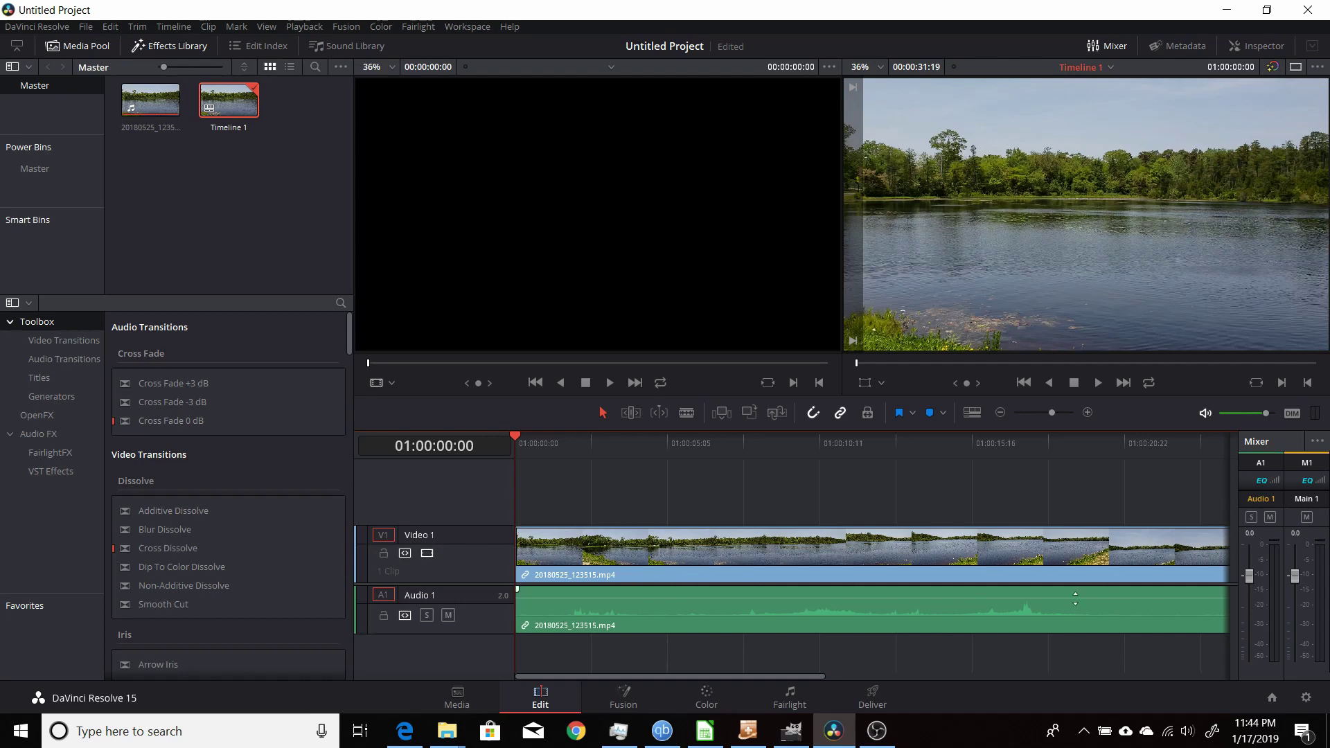
key(shift+z)
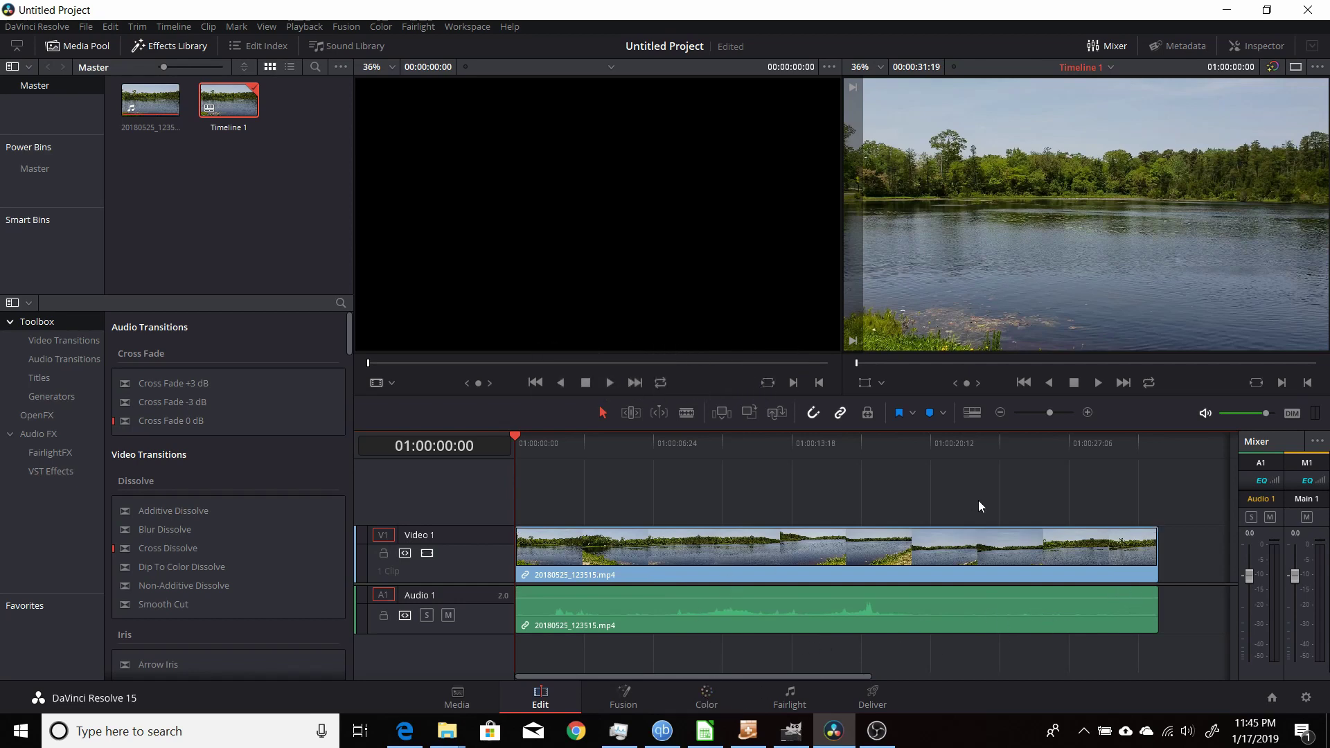
click(1086, 414)
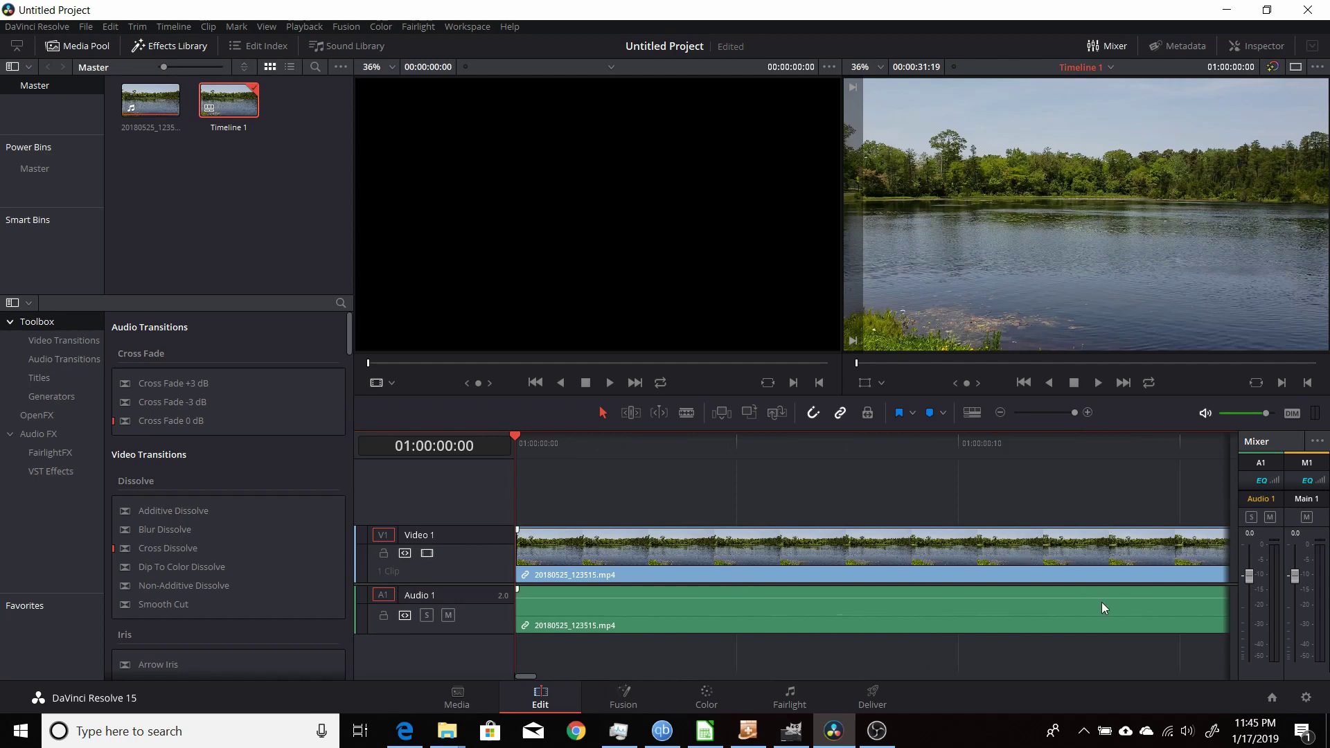
key(shift+z)
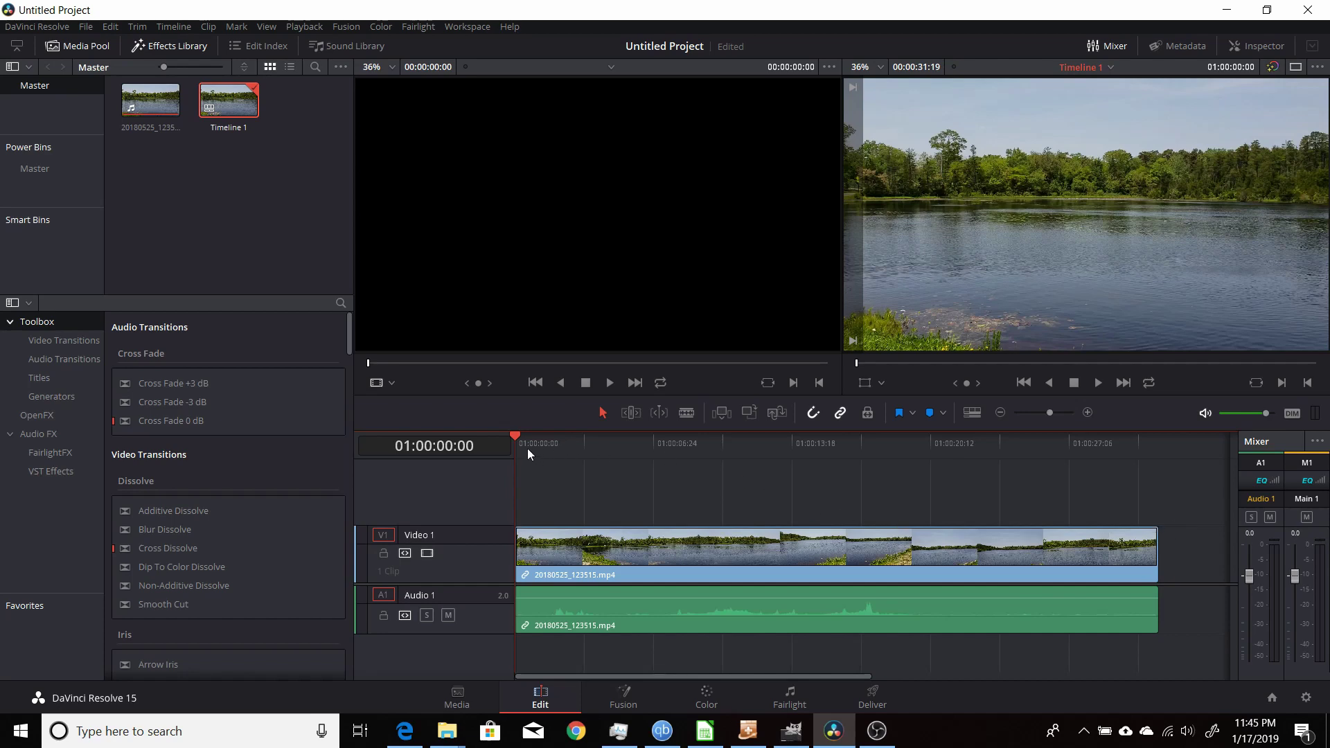
drag(526, 447, 589, 471)
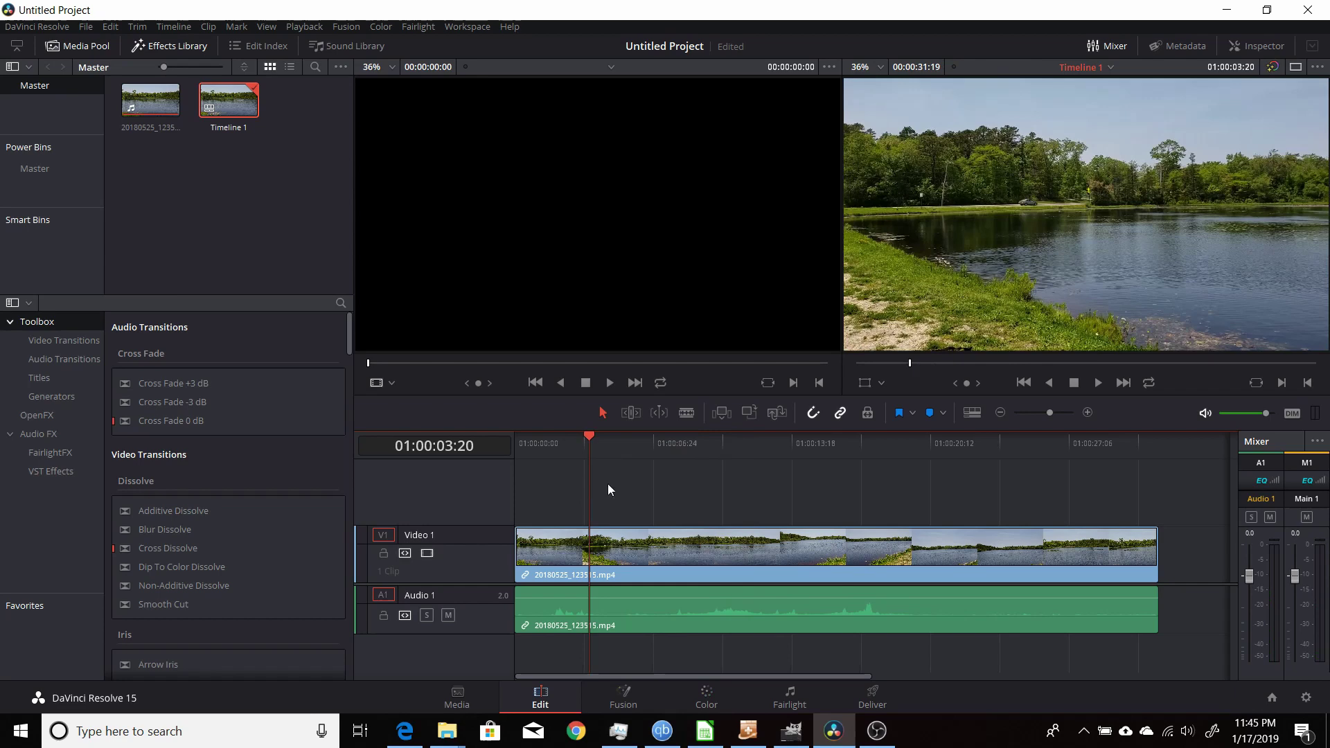
drag(592, 439, 523, 453)
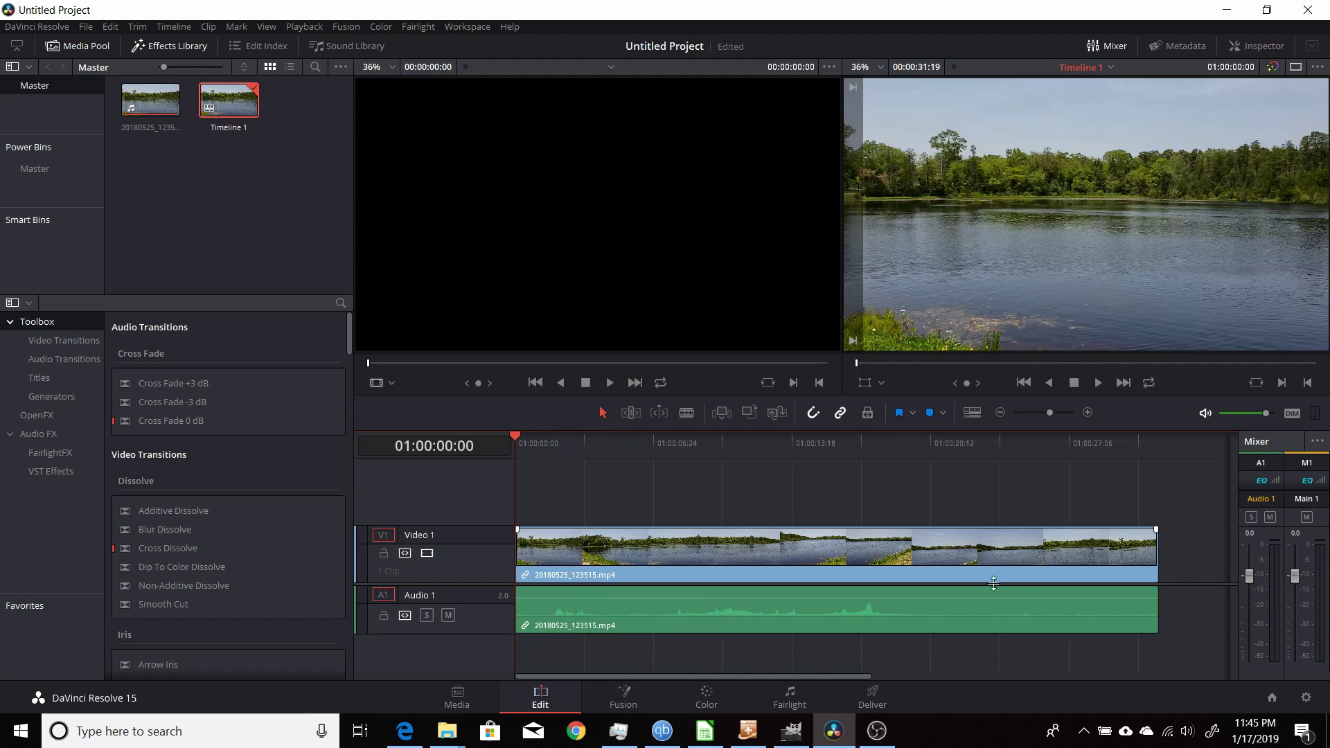
Apply the YouTube 1080p render preset on the Deliver page and check its 1920 x 1080, 30 fps settings.
click(876, 696)
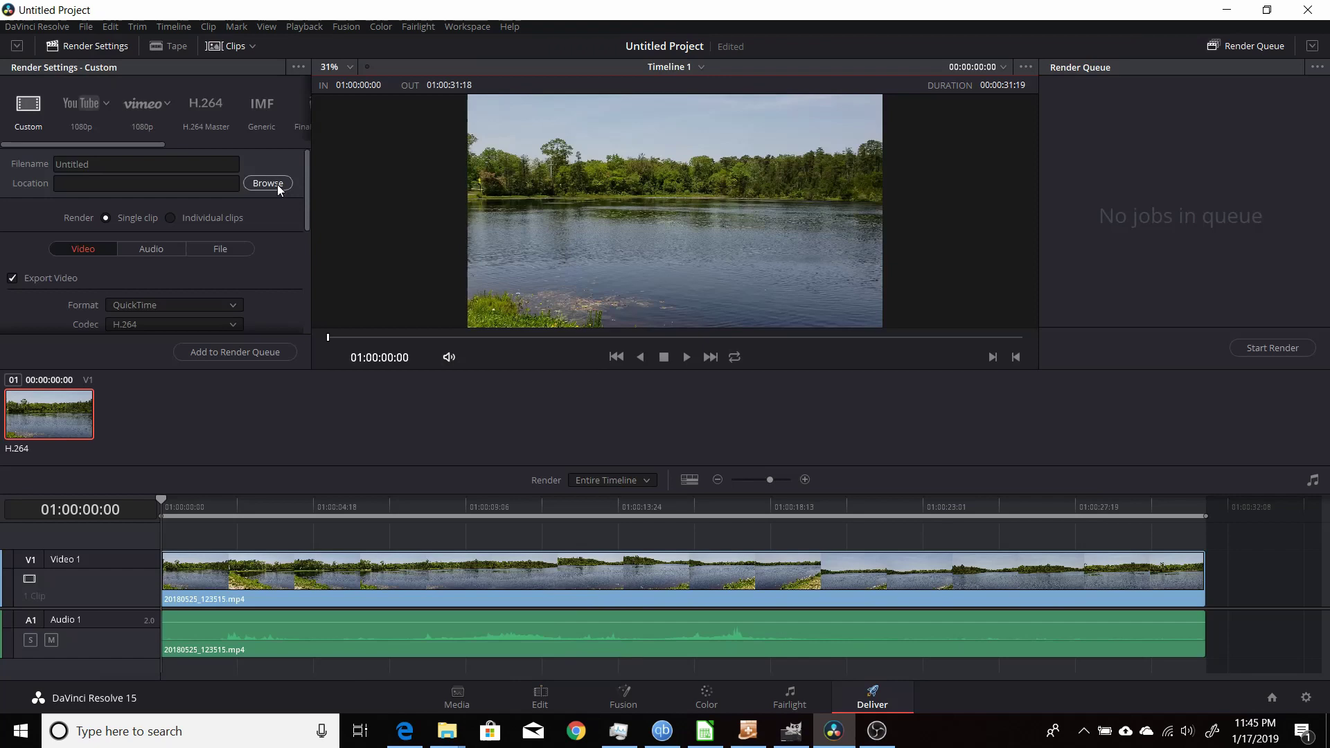
click(81, 104)
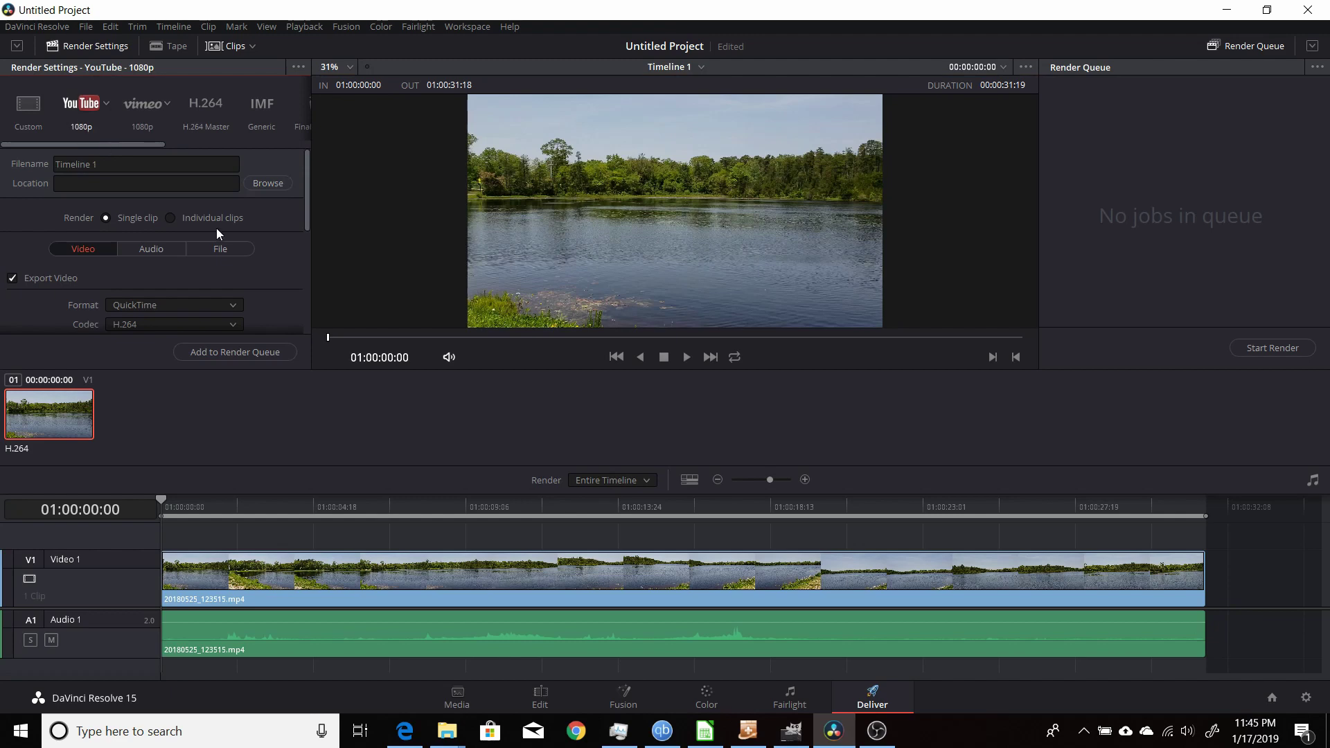
scroll(272, 274, down, 3)
scroll(271, 253, down, 3)
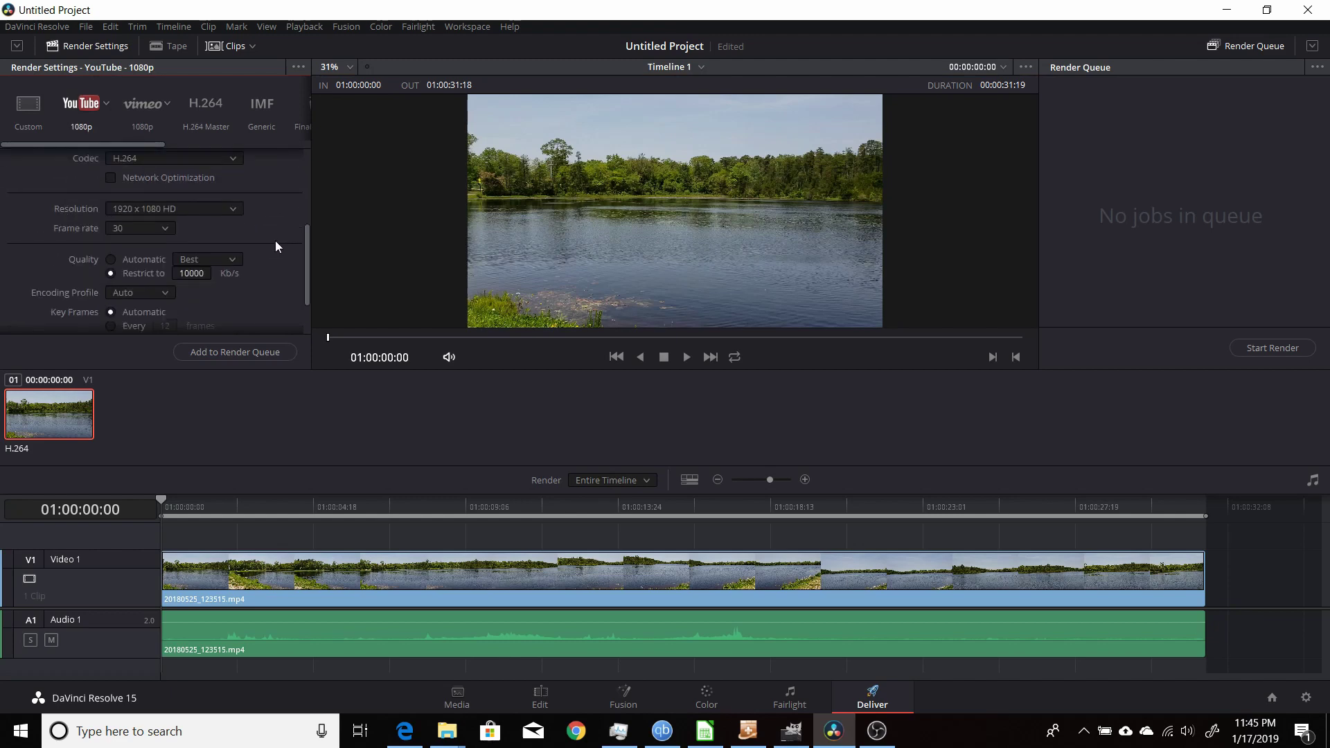
scroll(208, 260, up, 2)
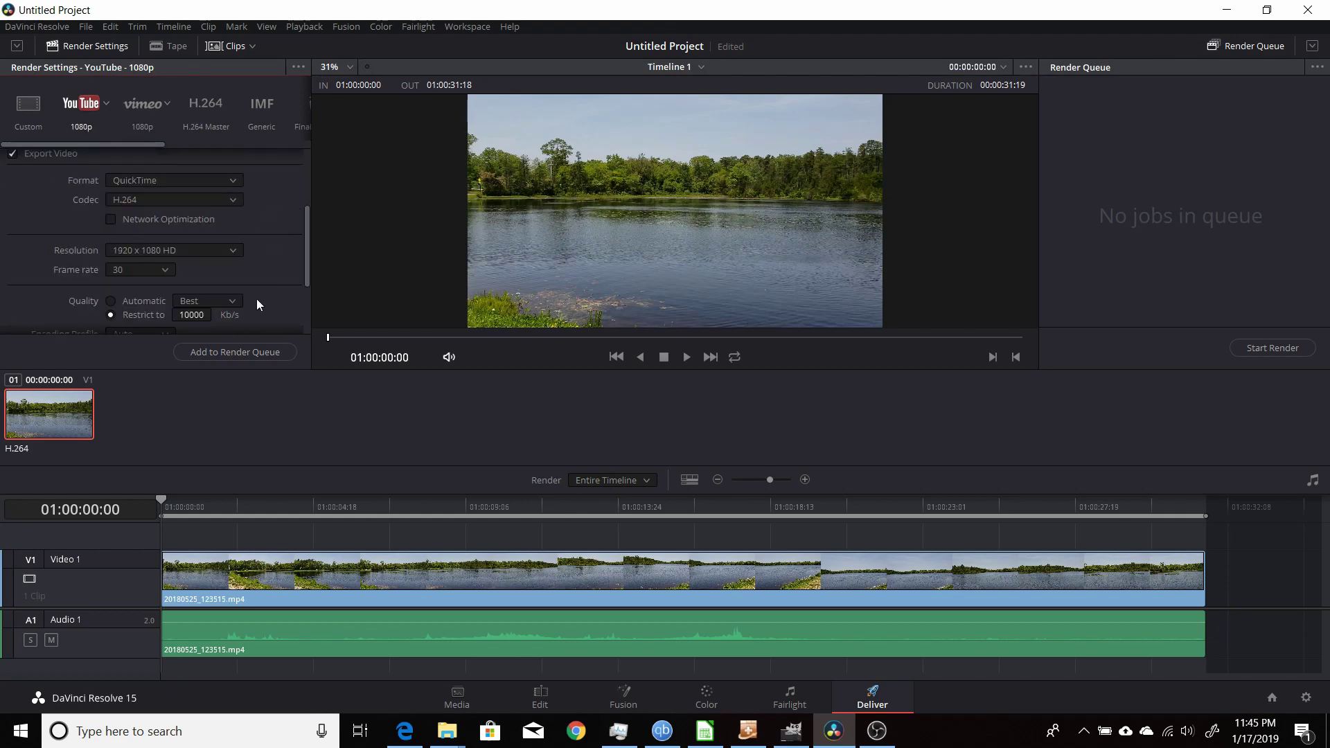
scroll(264, 291, up, 3)
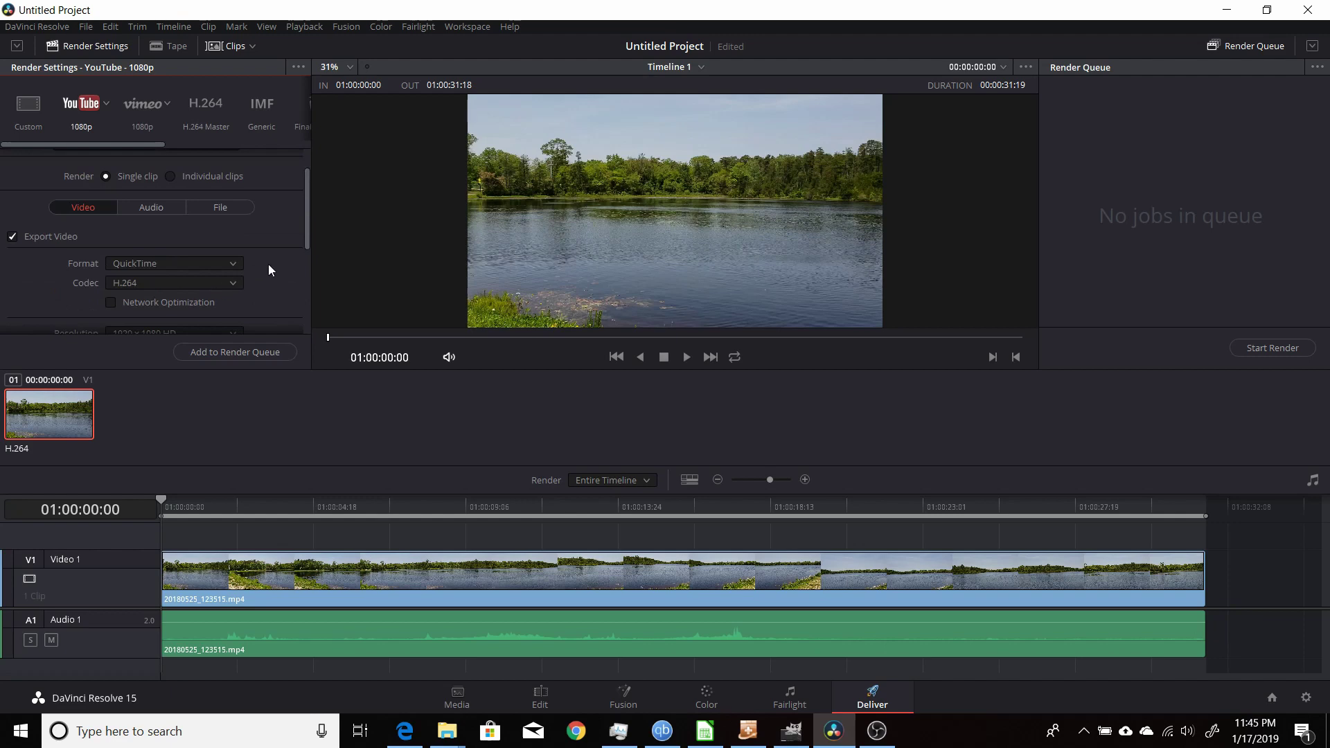
scroll(270, 269, up, 2)
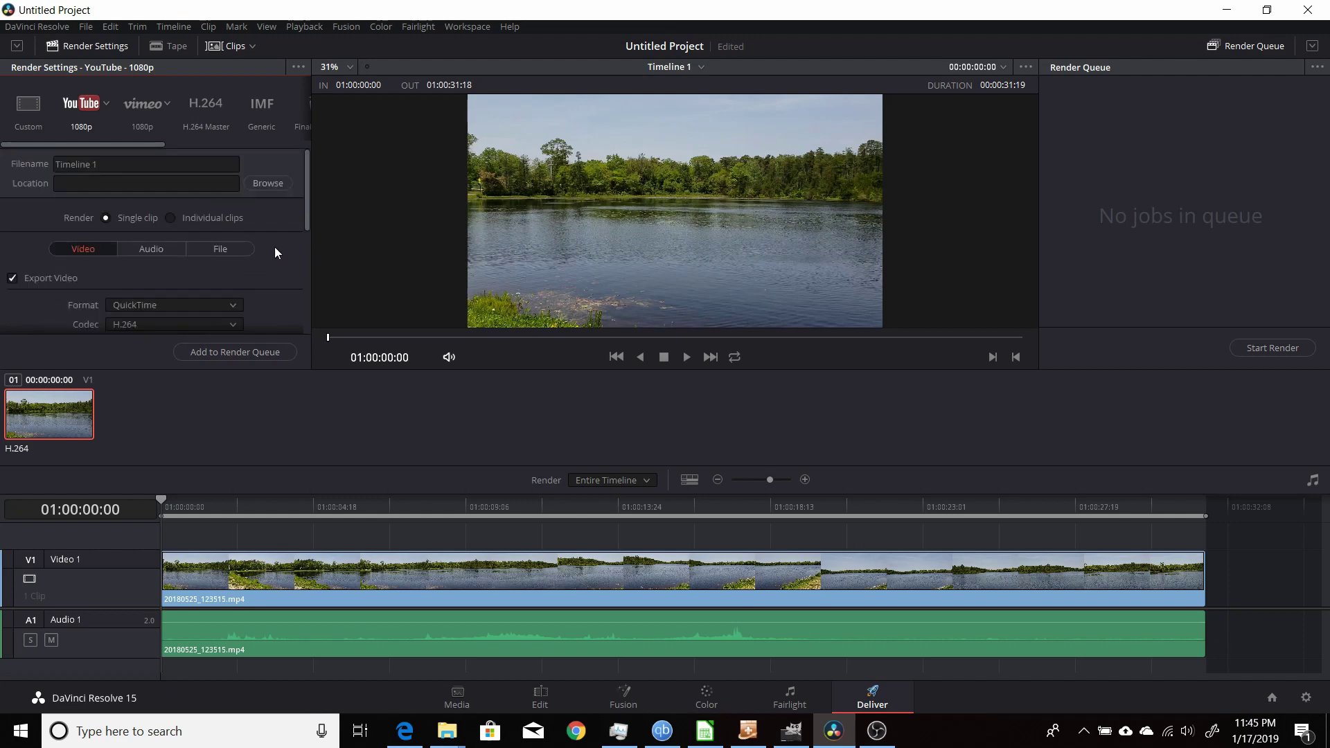
Set the render output file name to 1920x1080 in the Desktop's vids folder.
click(265, 183)
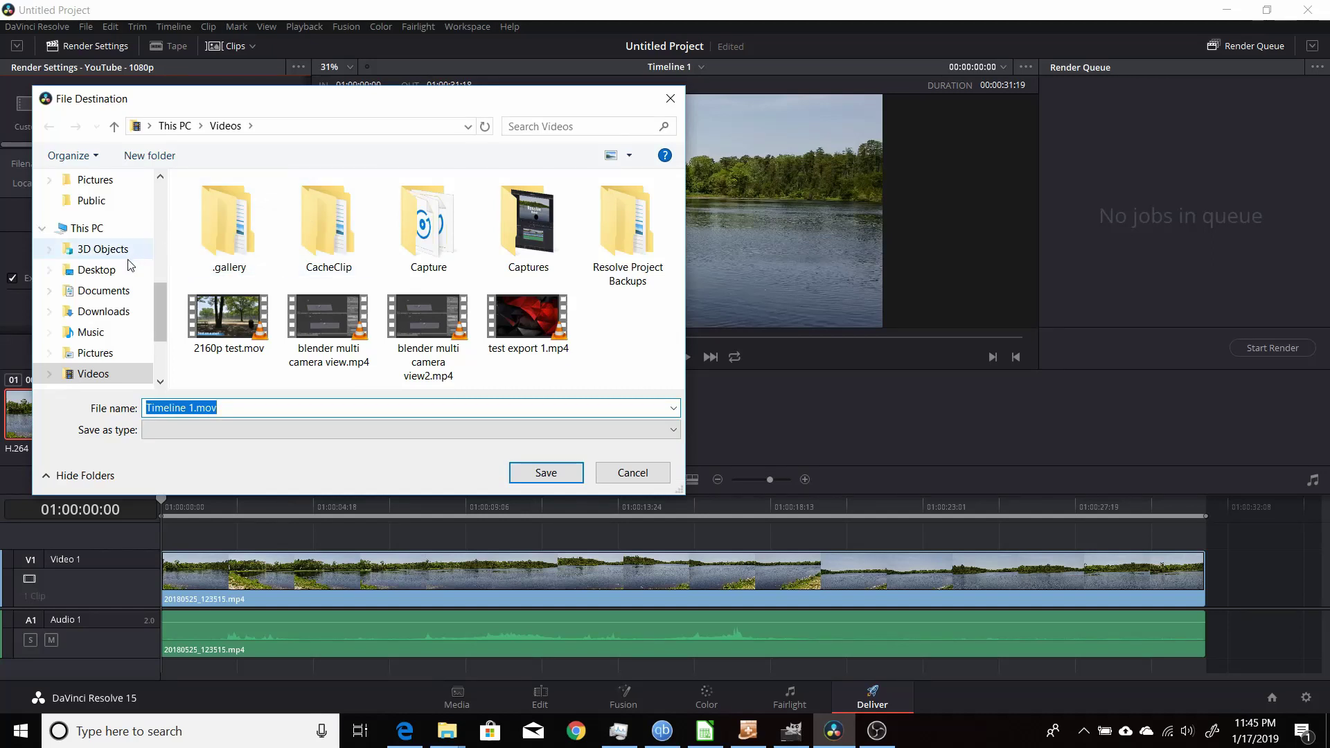
click(94, 269)
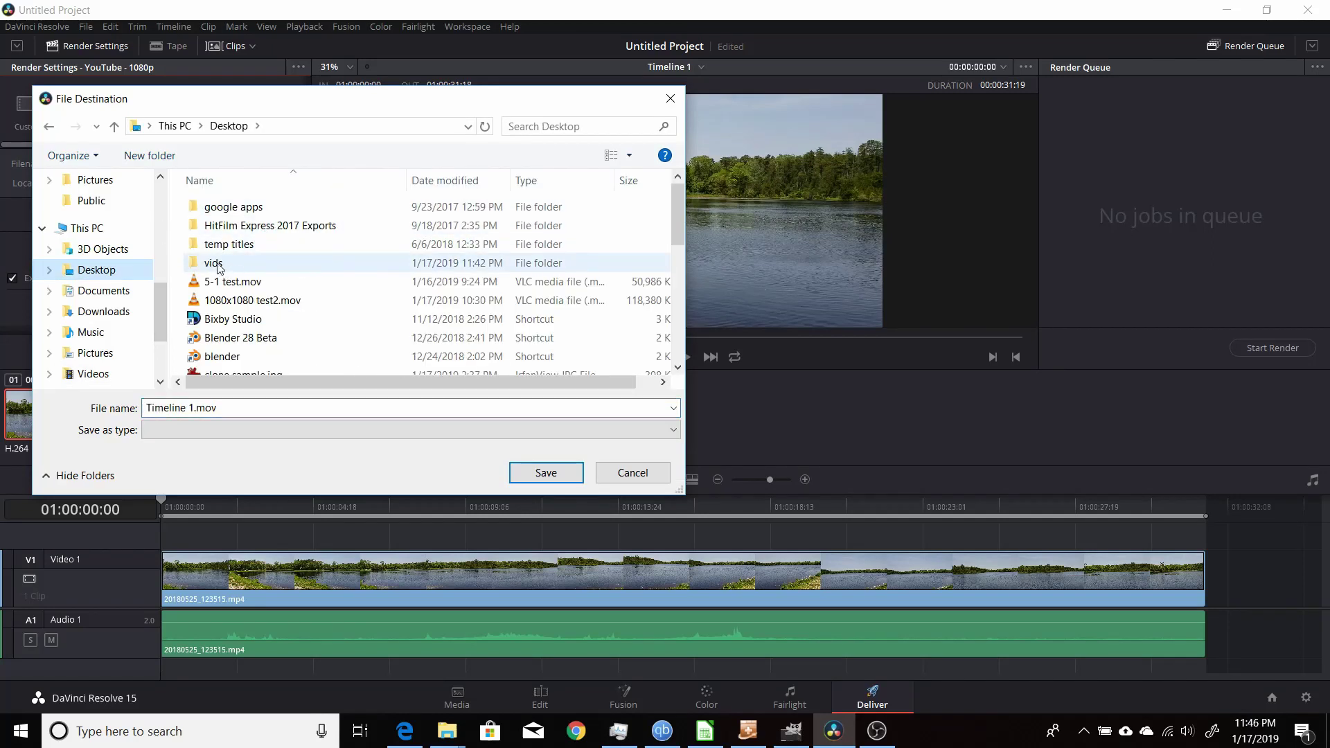
click(220, 268)
double_click(220, 268)
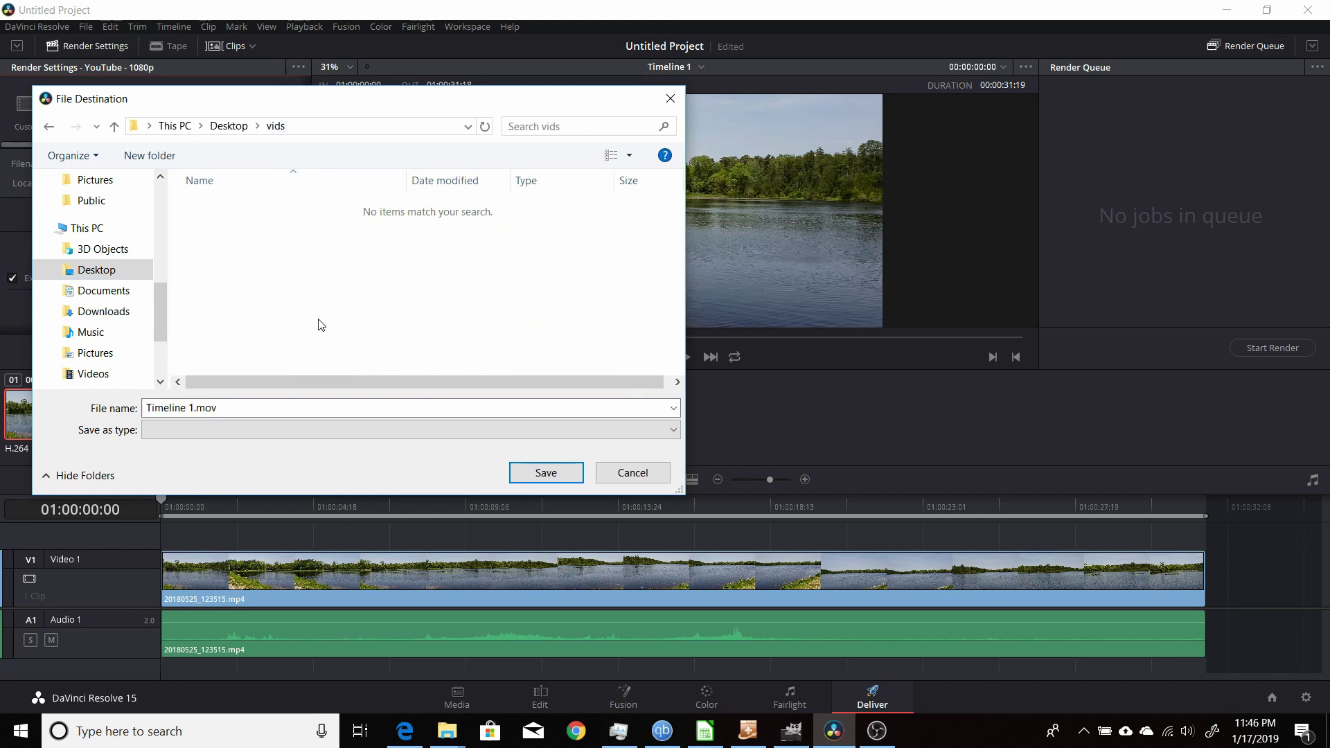
drag(249, 408, 107, 402)
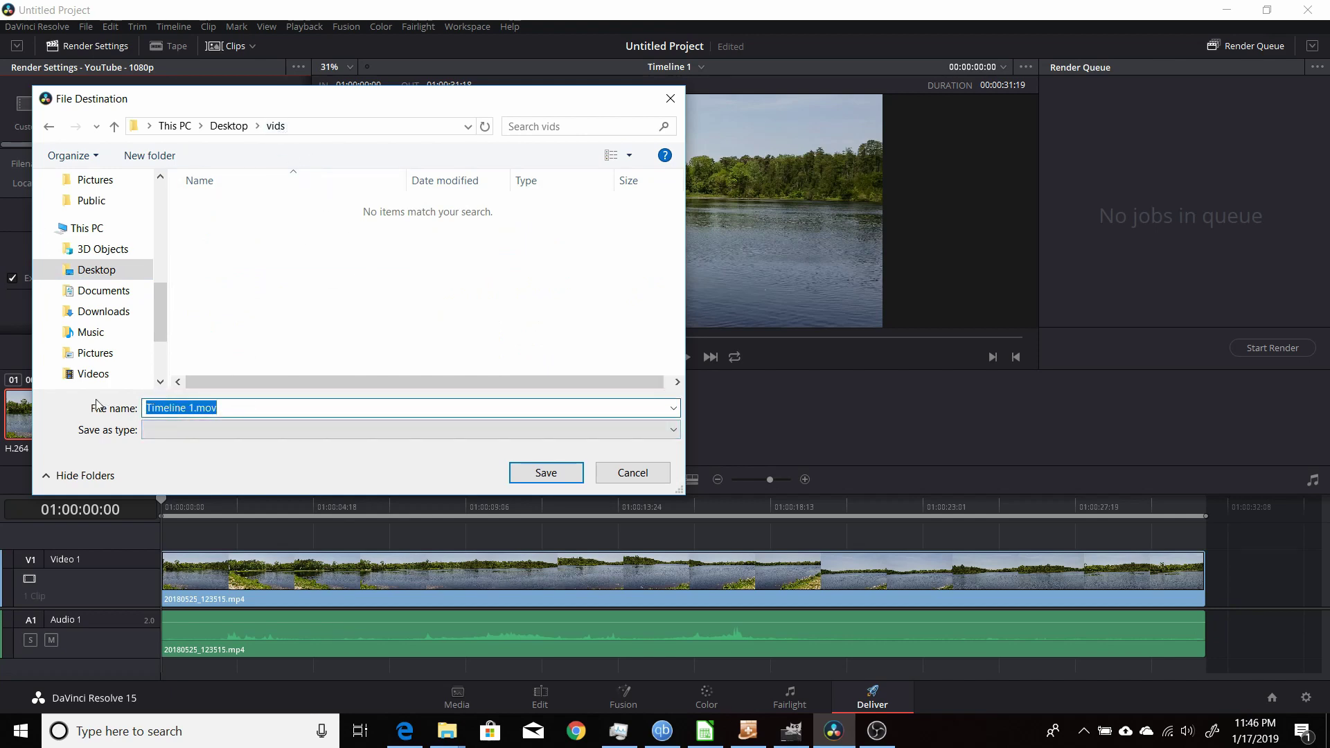
text(1920)
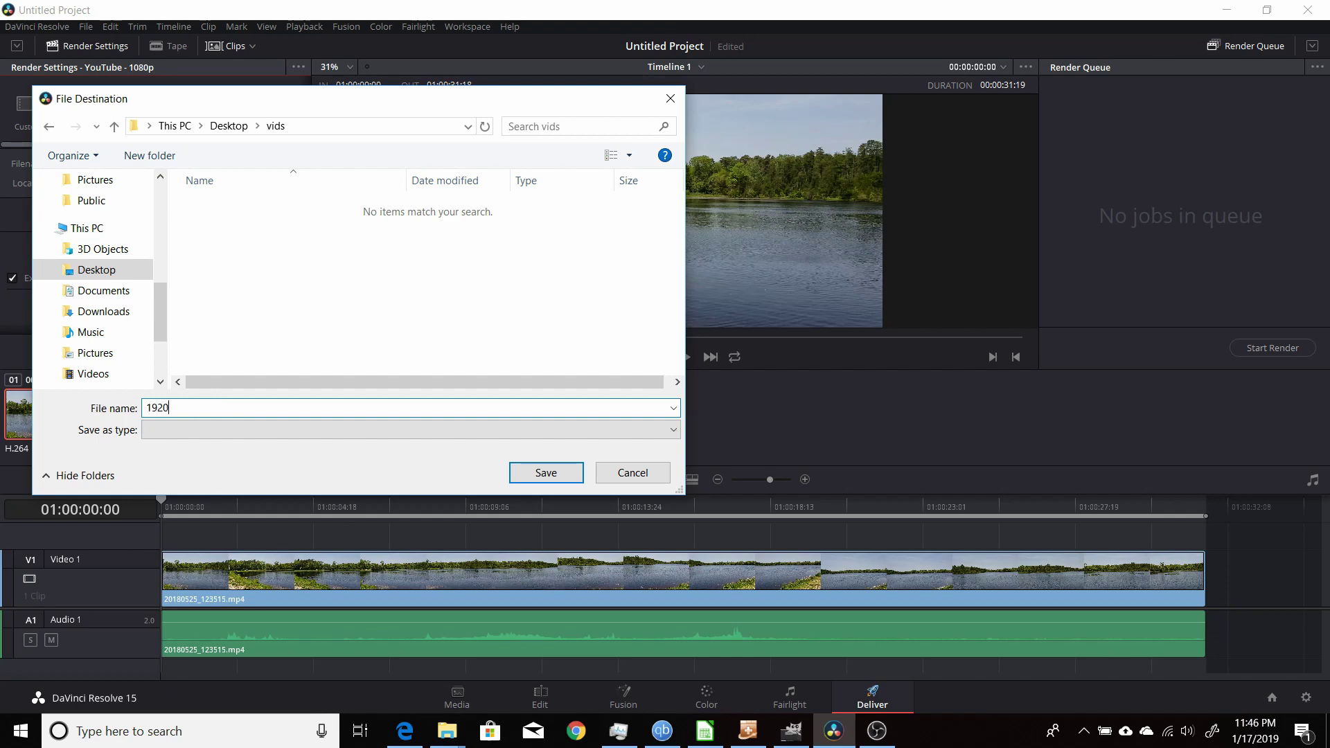
text(x1080)
click(547, 473)
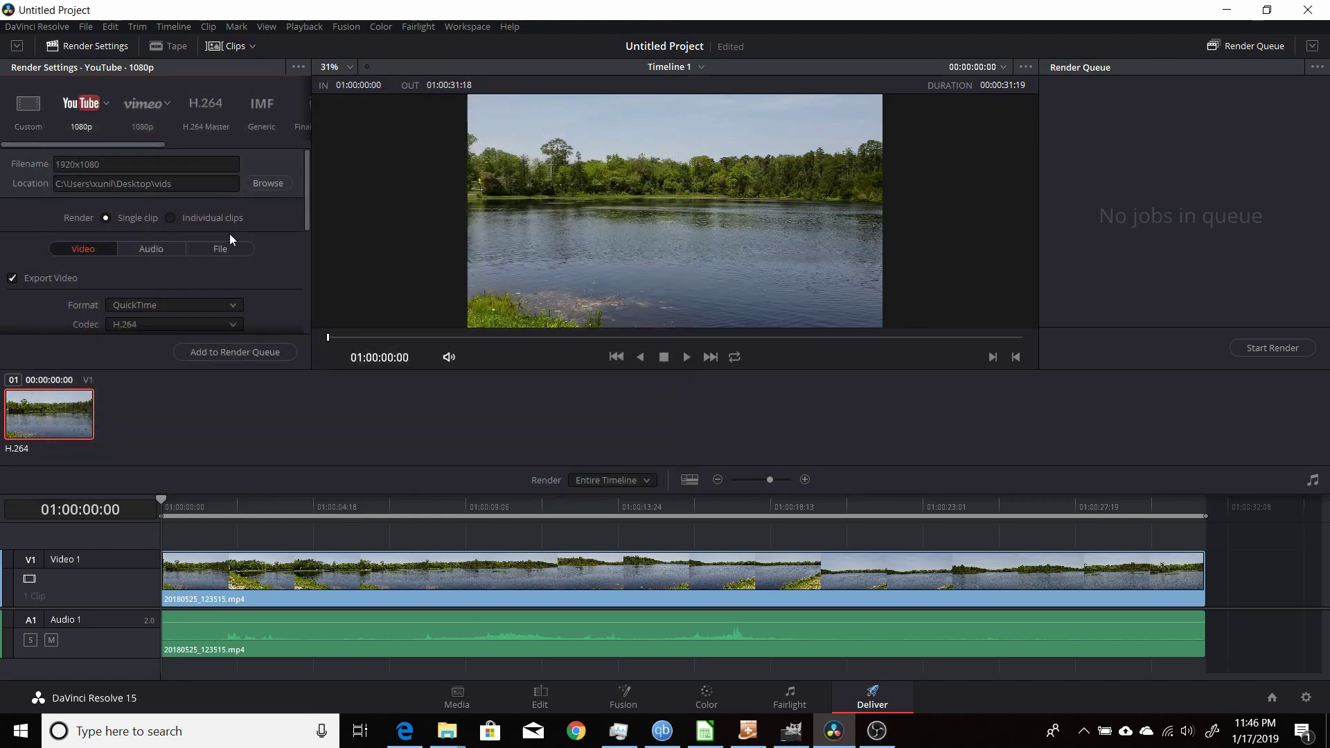
Queue and render the 1920x1080 job, then play the resulting 1920x1080.mov from vids in VLC.
click(238, 356)
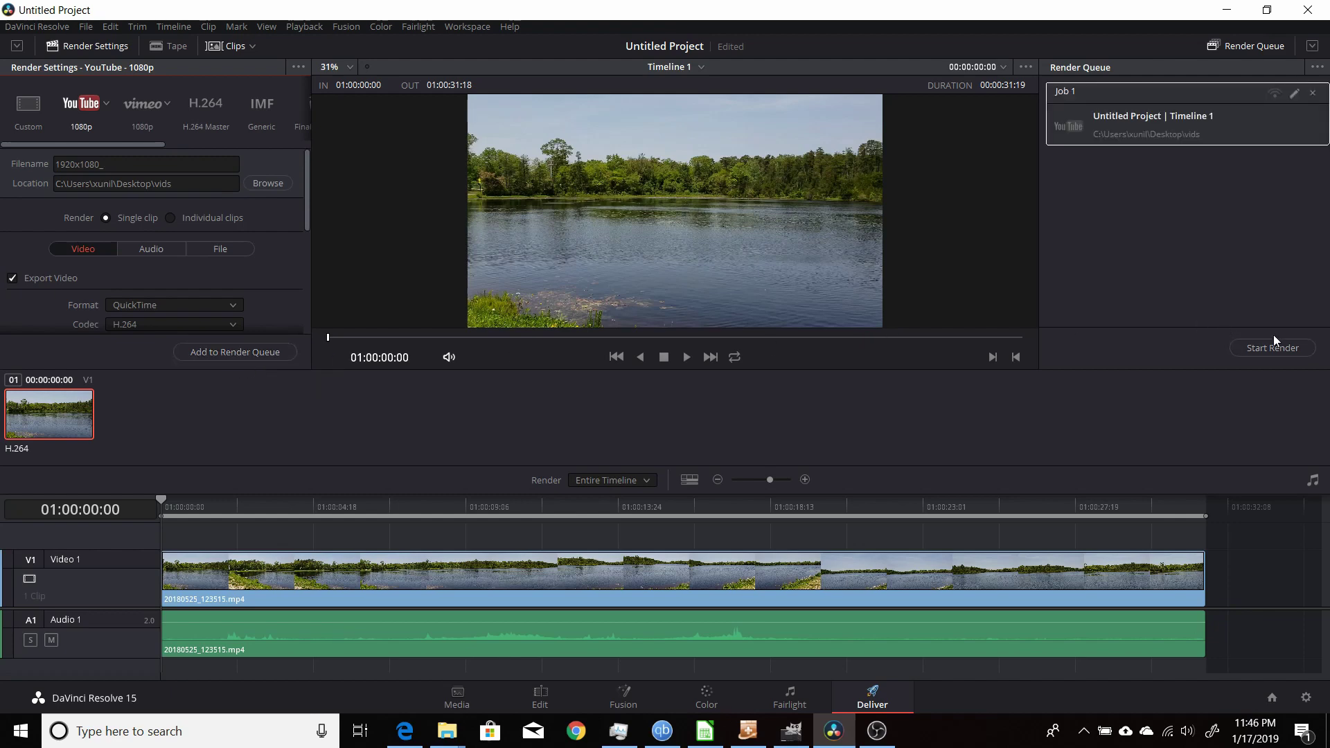
click(1290, 350)
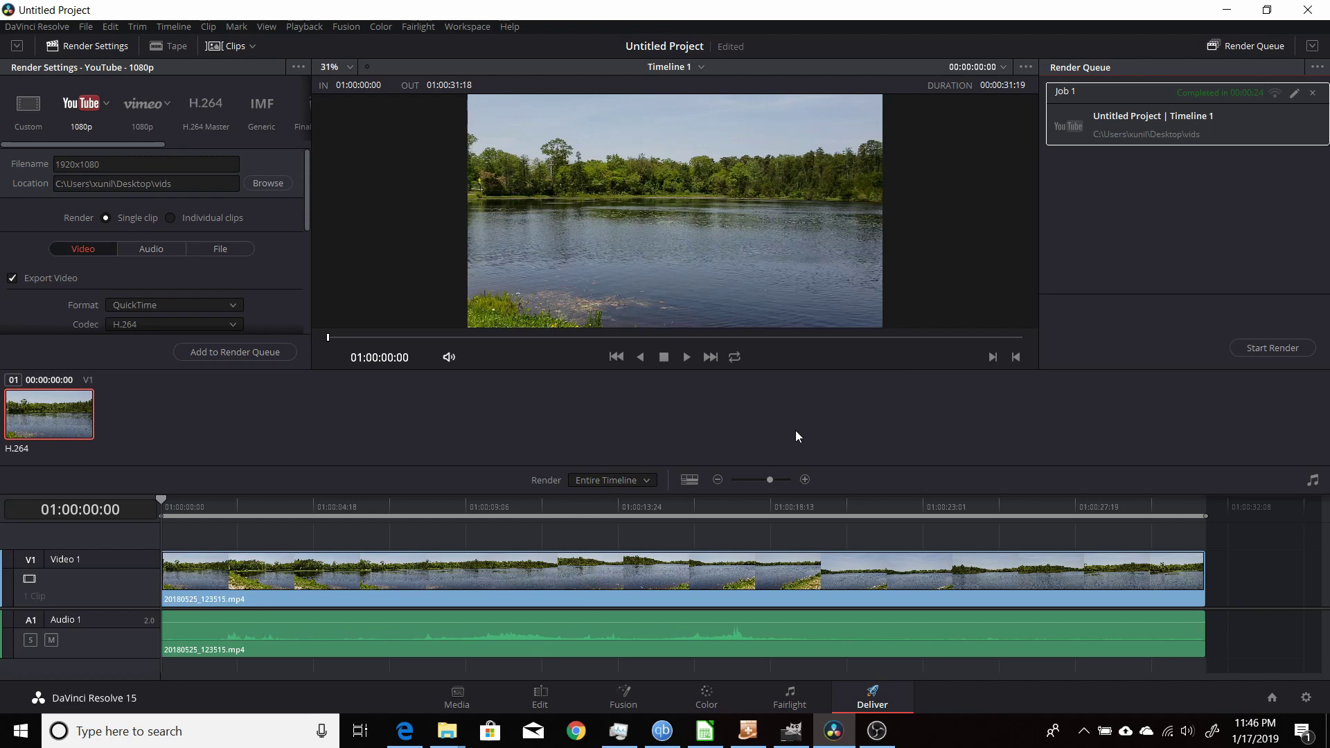
click(447, 731)
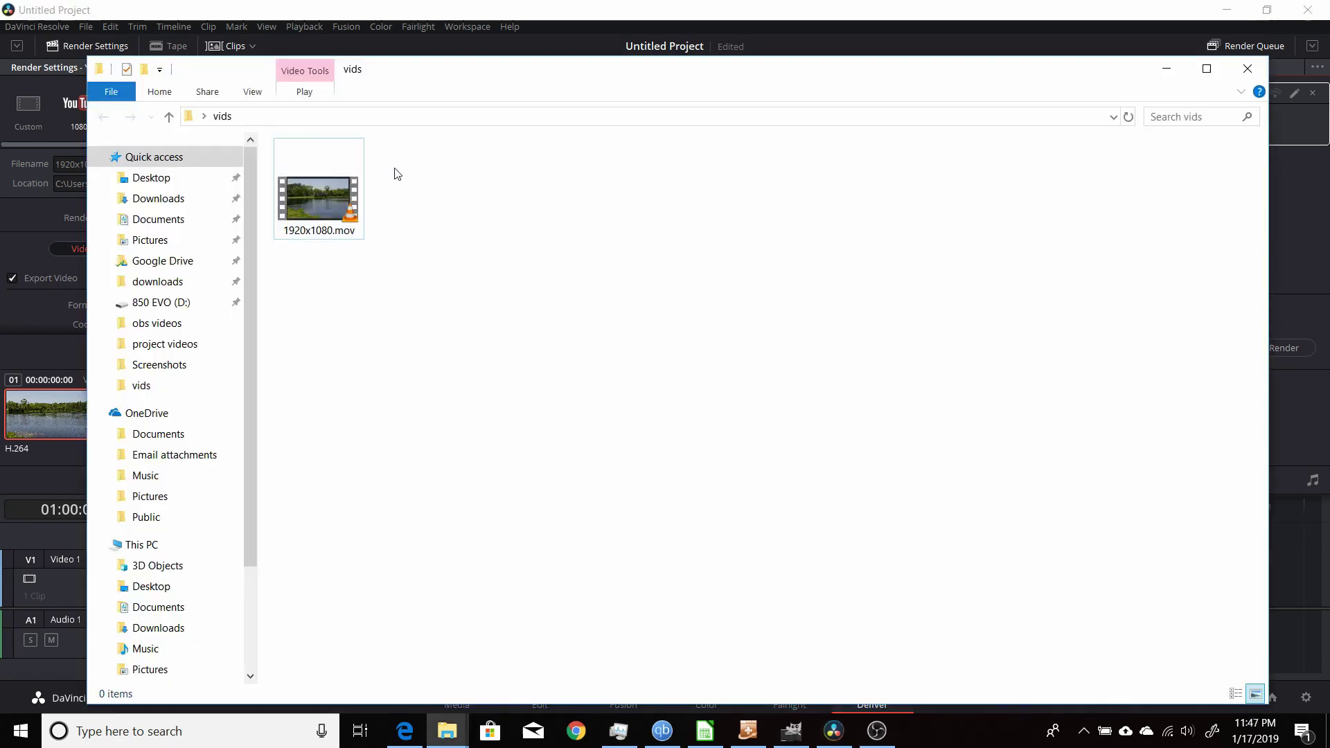
double_click(330, 212)
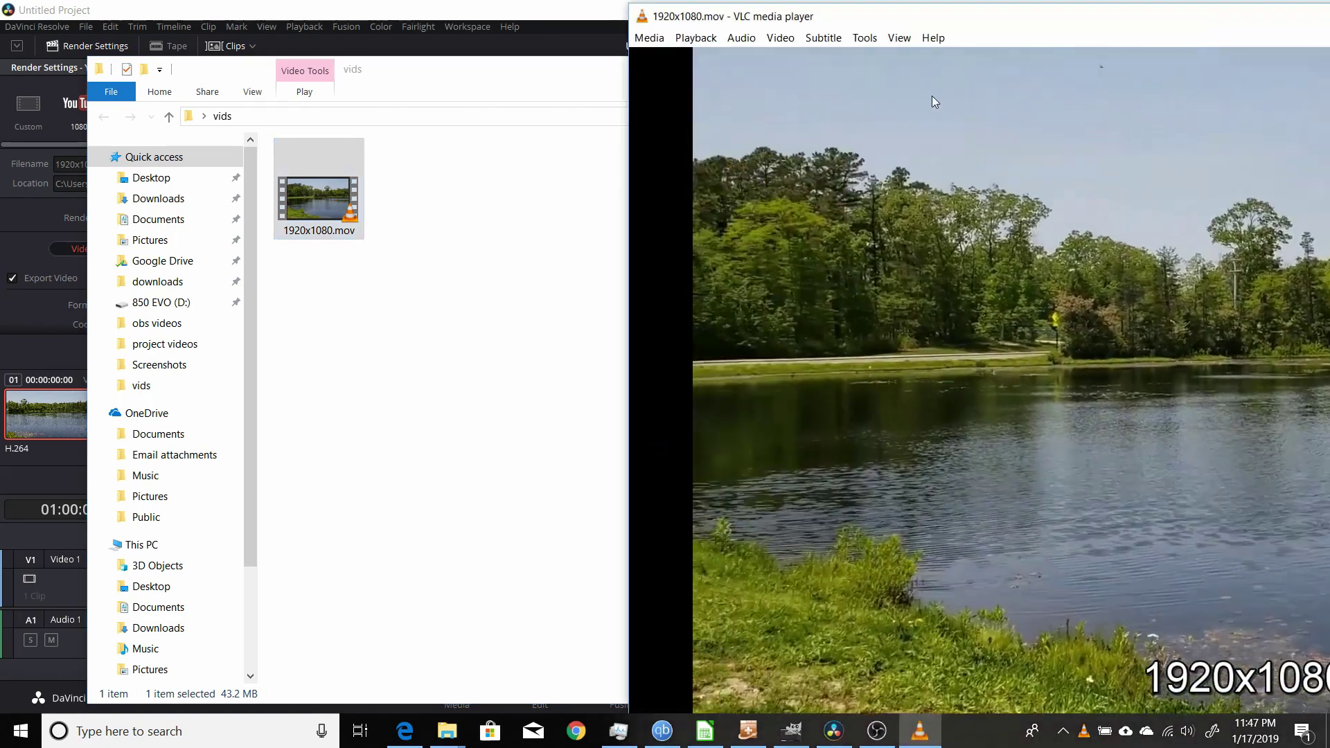
Watch 1920x1080.mov fullscreen in VLC, then close VLC and the Explorer window to return to Resolve.
drag(1025, 20, 407, 24)
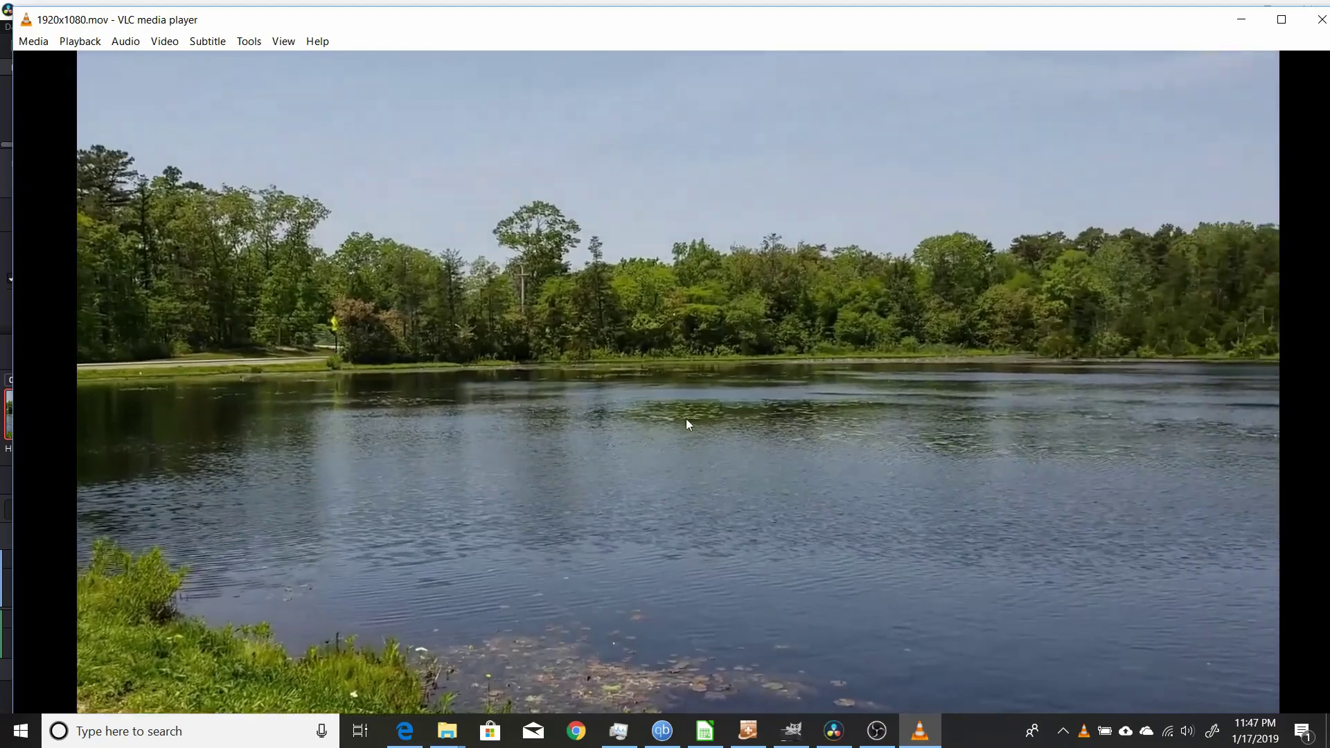
double_click(688, 422)
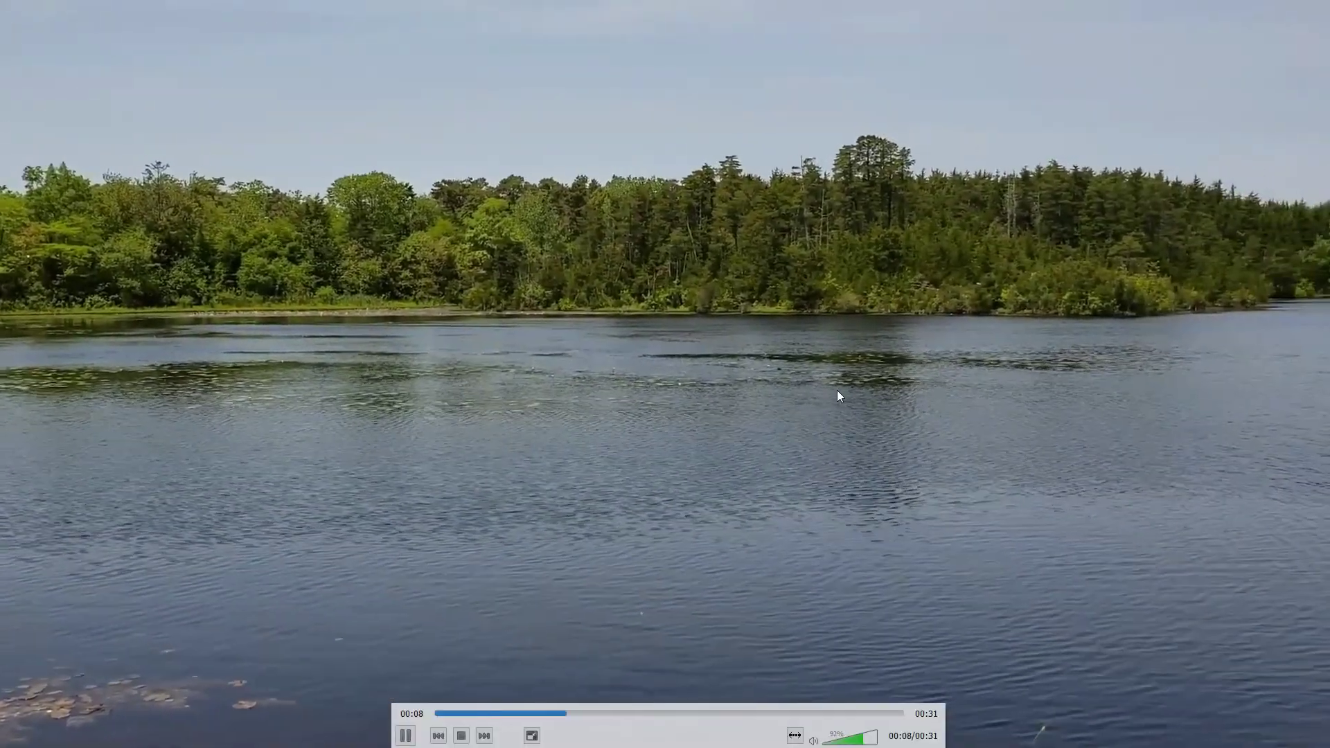
double_click(837, 390)
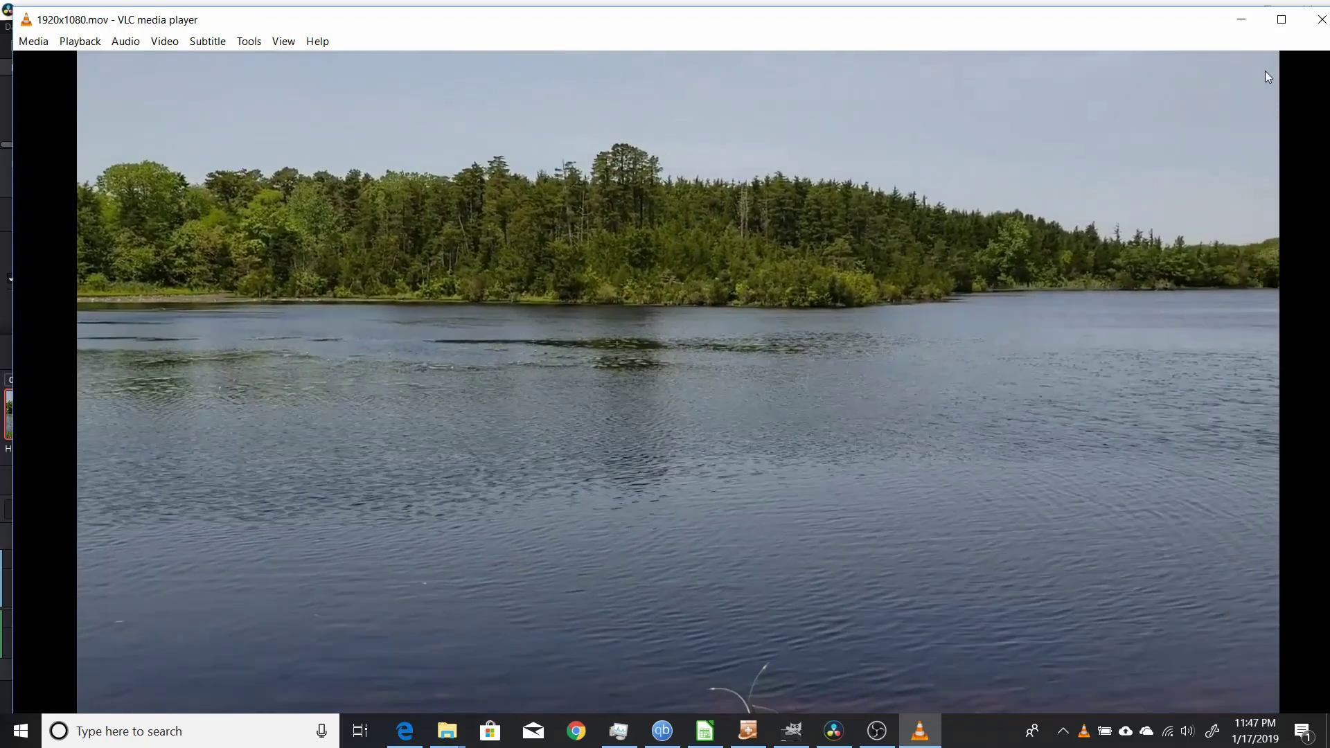
click(1322, 18)
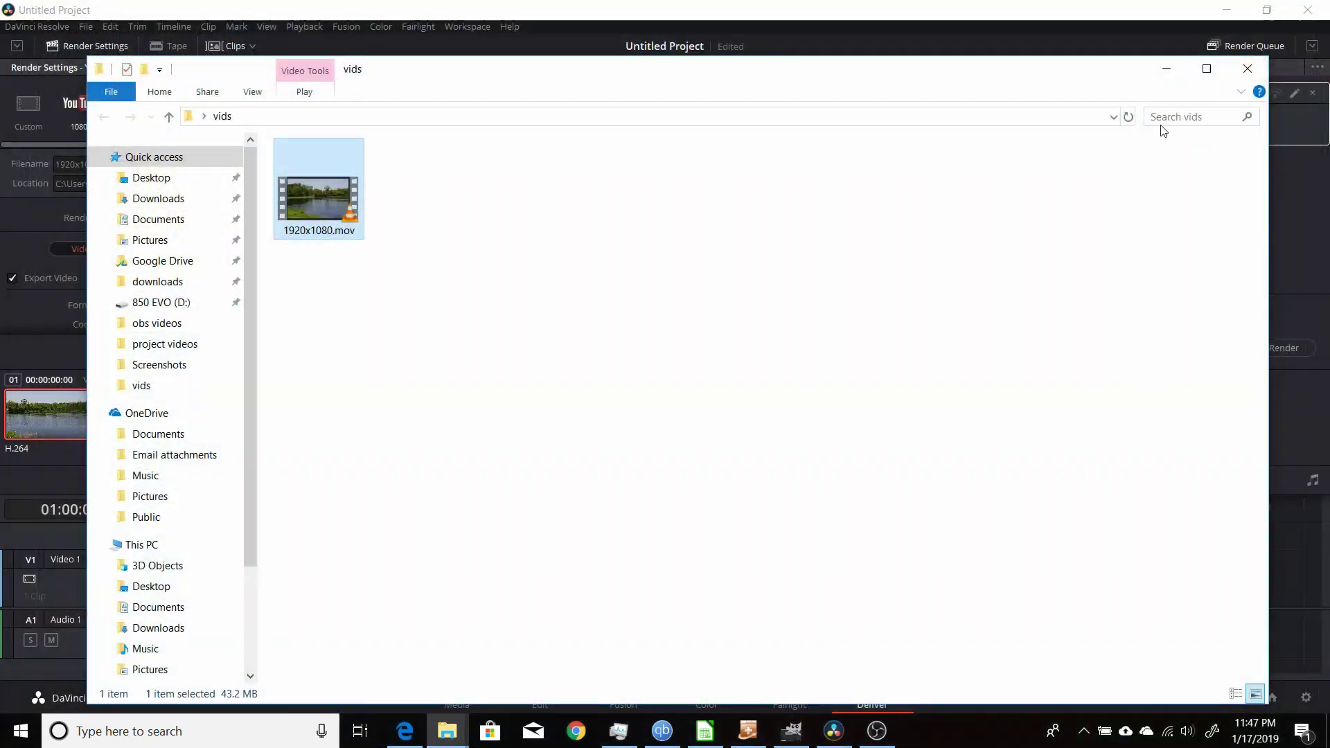
click(1166, 70)
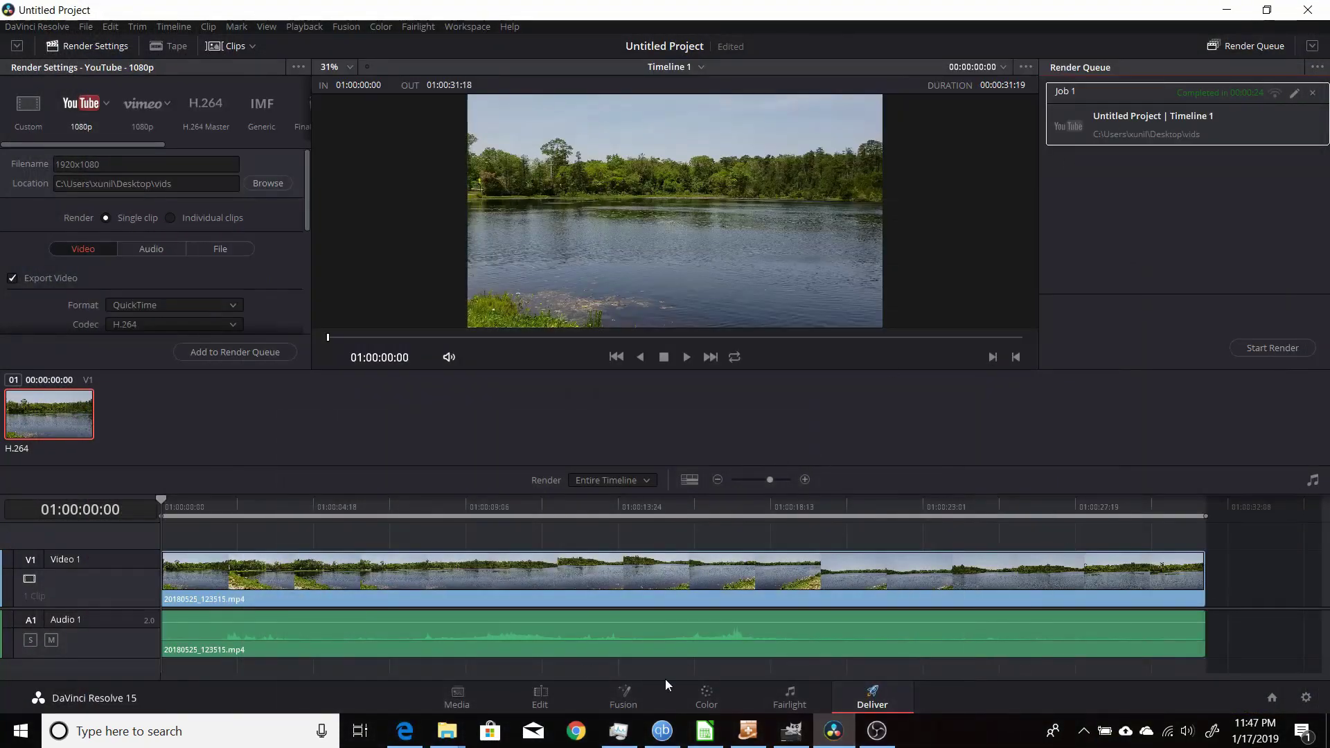
On the Edit page, set the timeline resolution in Project Settings to 1080 x 1920 and save.
click(539, 696)
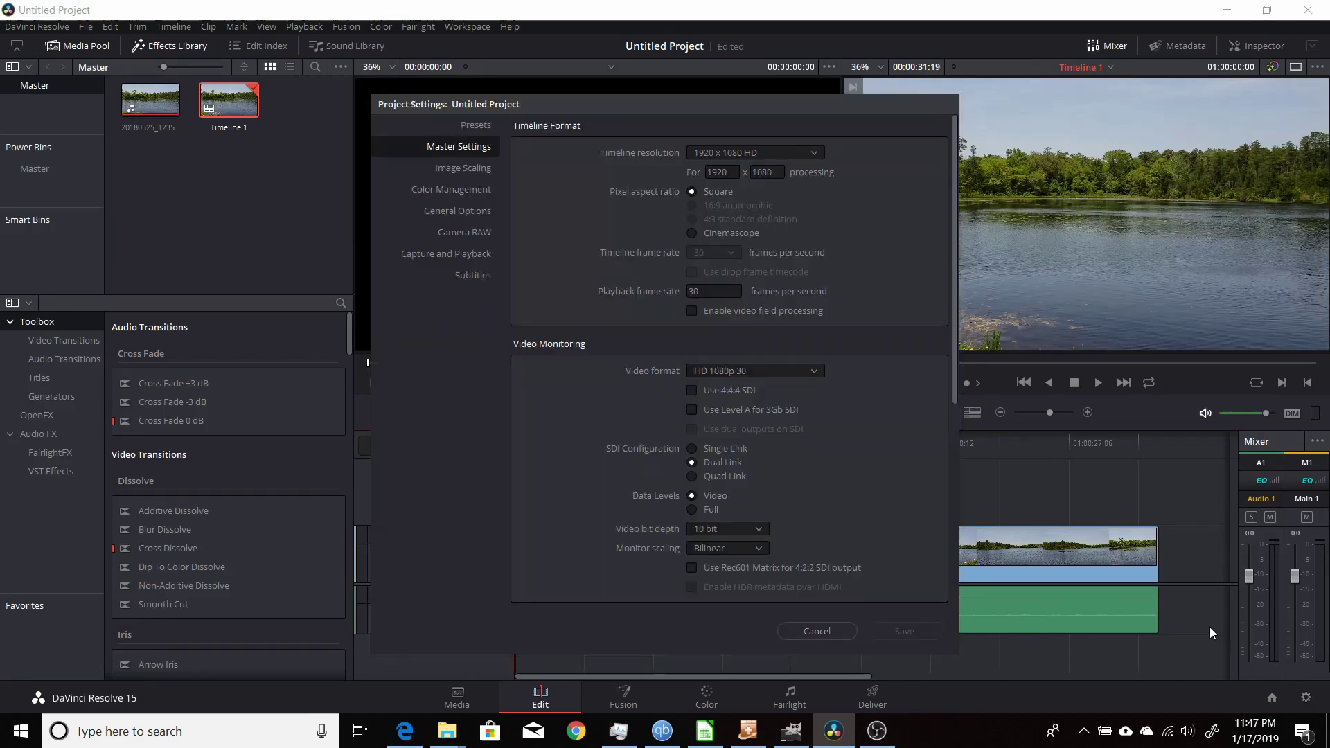
click(1307, 697)
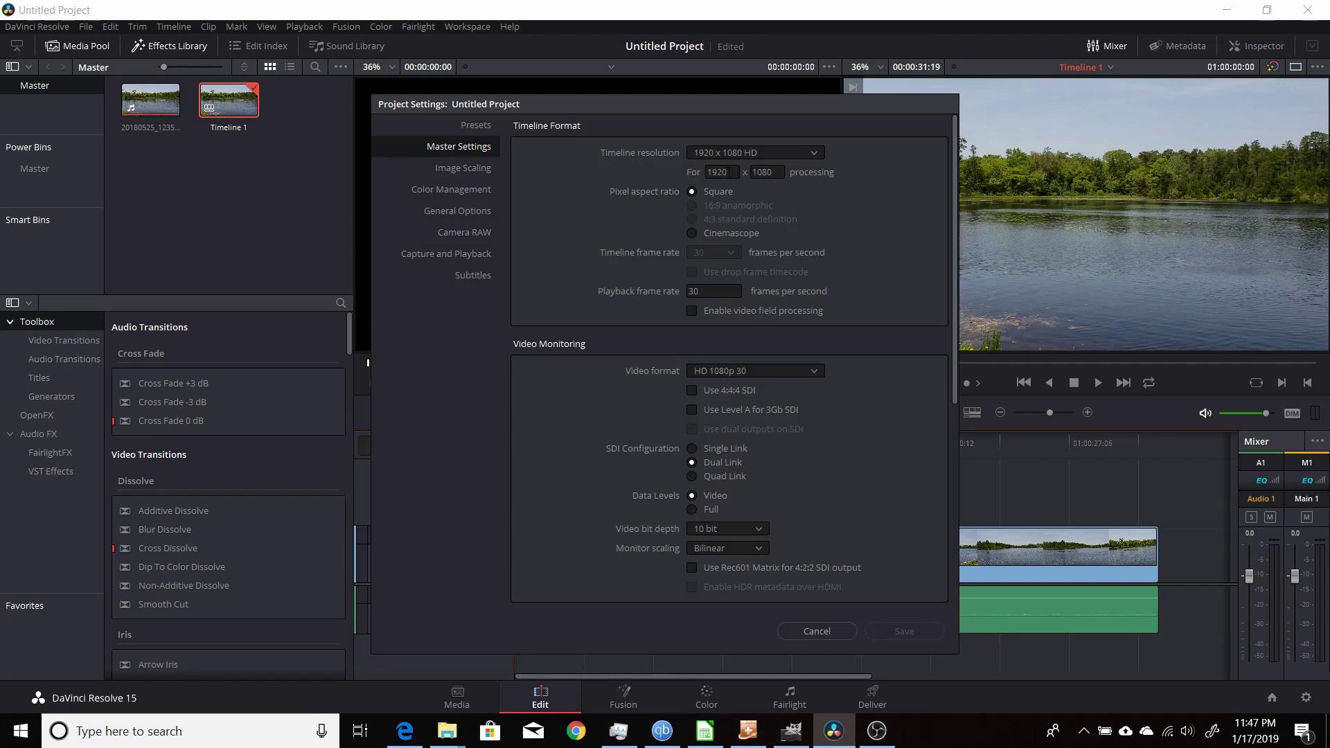
click(736, 171)
text(1080)
key(Return)
click(776, 172)
key(Return)
click(905, 631)
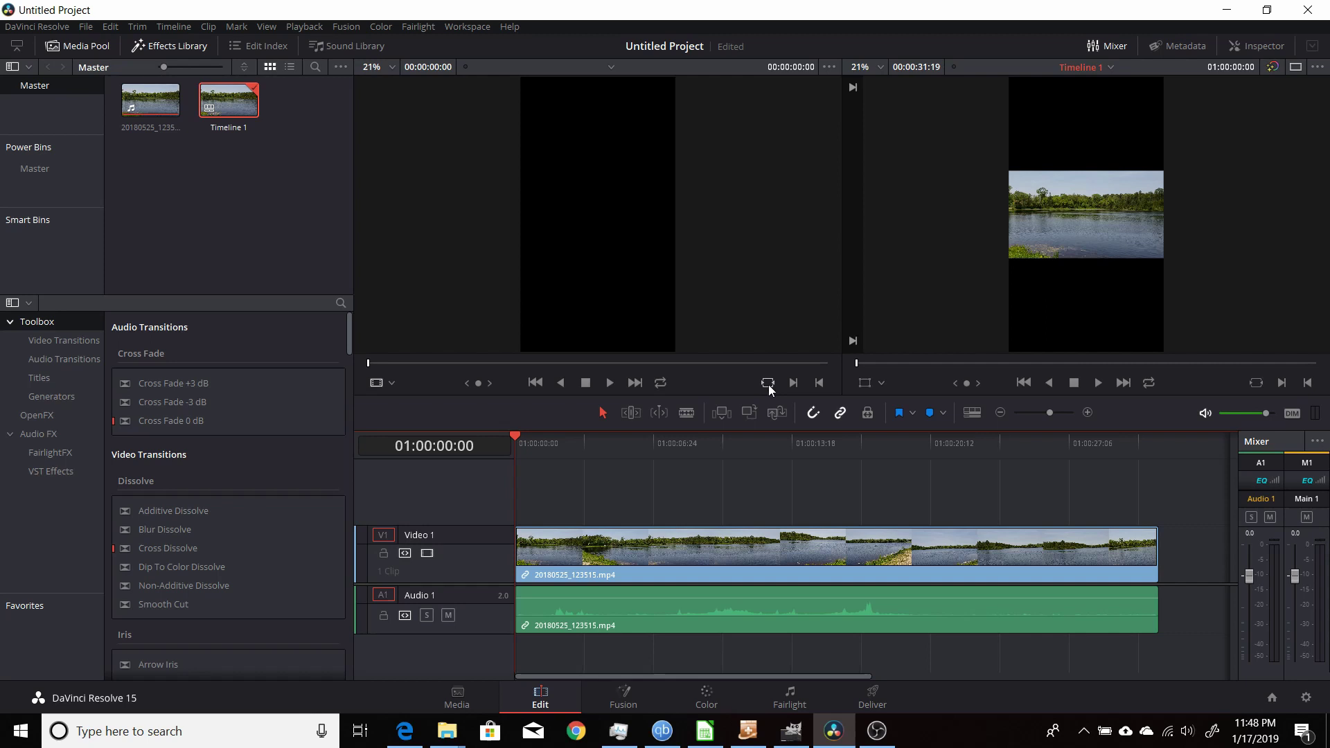
Give the lake clip Inspector Zoom 3.170 and Position X 205, then scrub to check the framing.
click(617, 552)
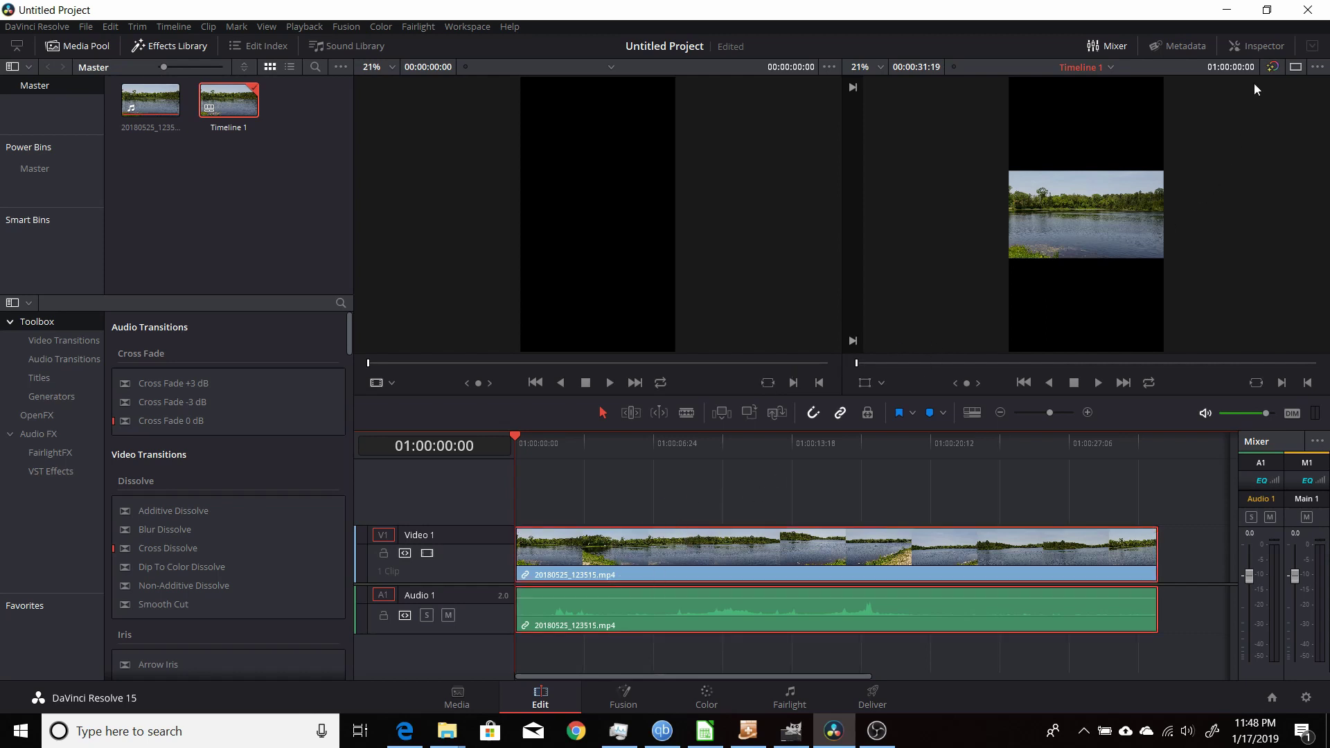
click(1245, 48)
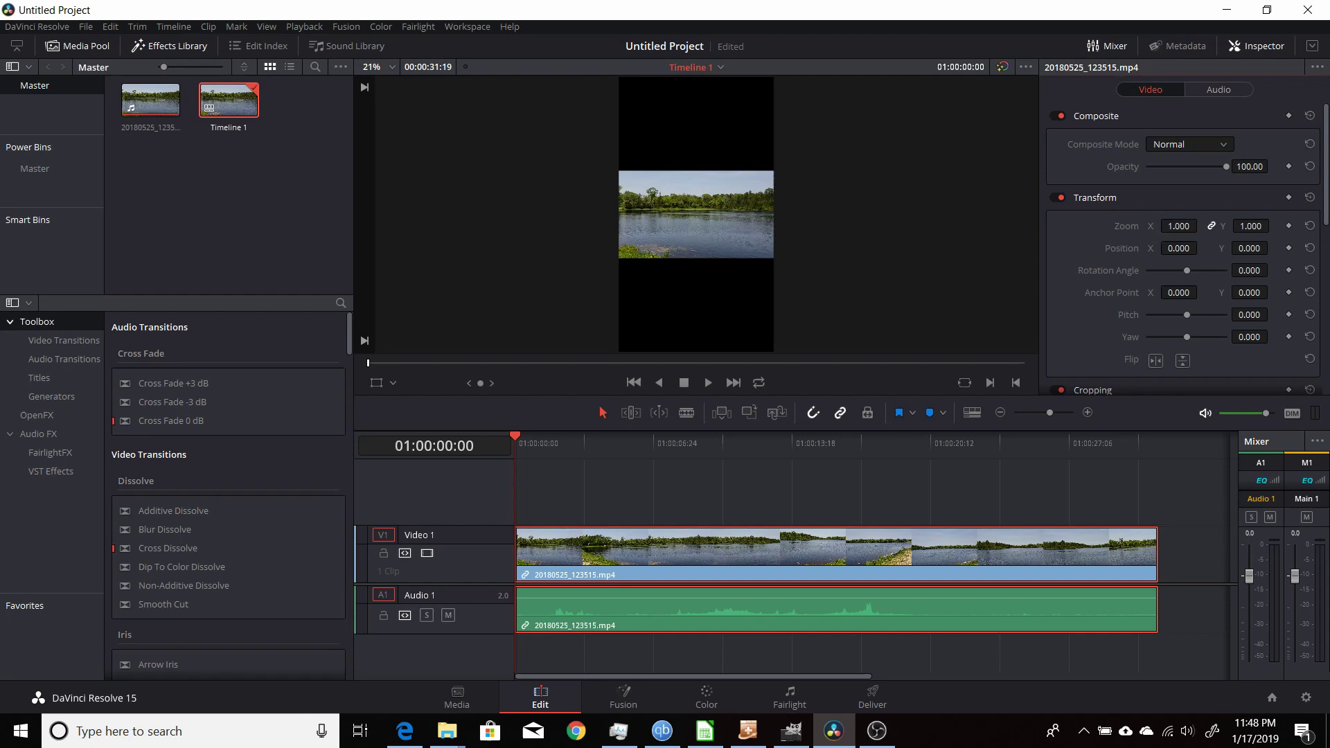
drag(1182, 226, 1313, 226)
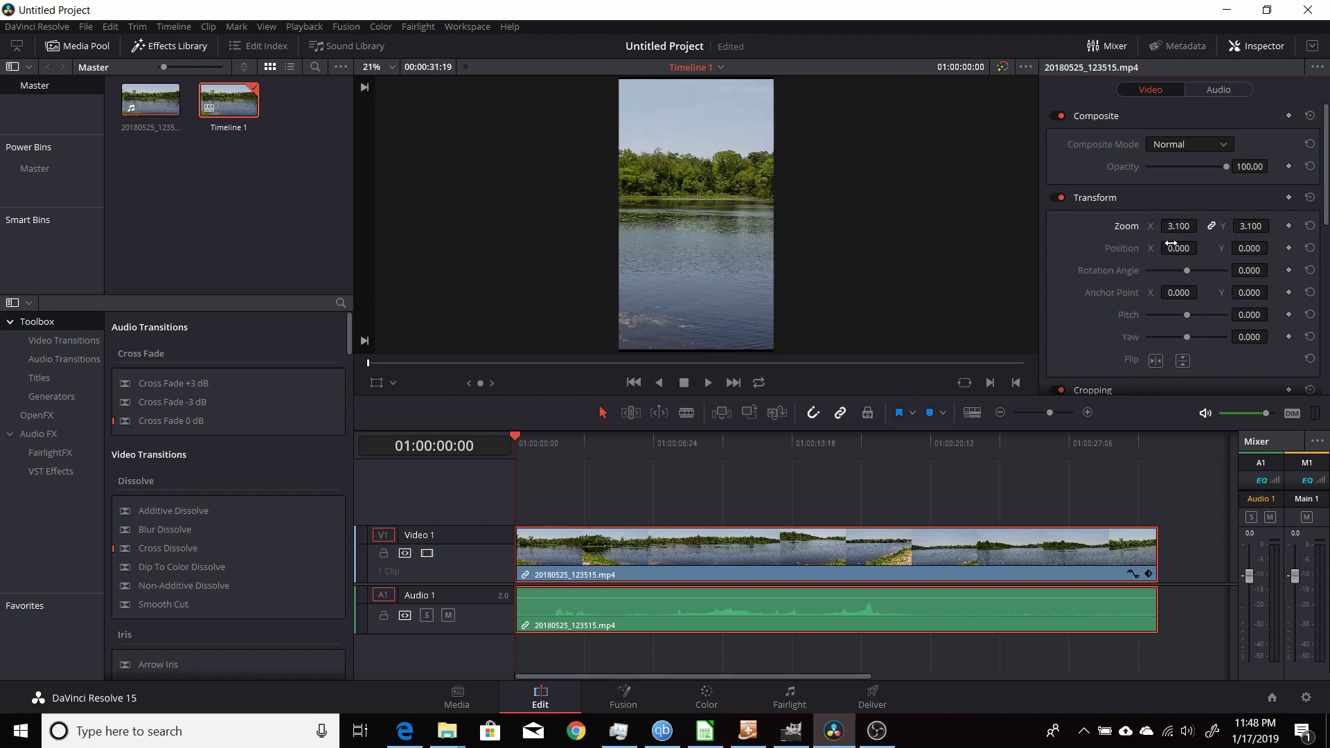
drag(1171, 248, 1186, 248)
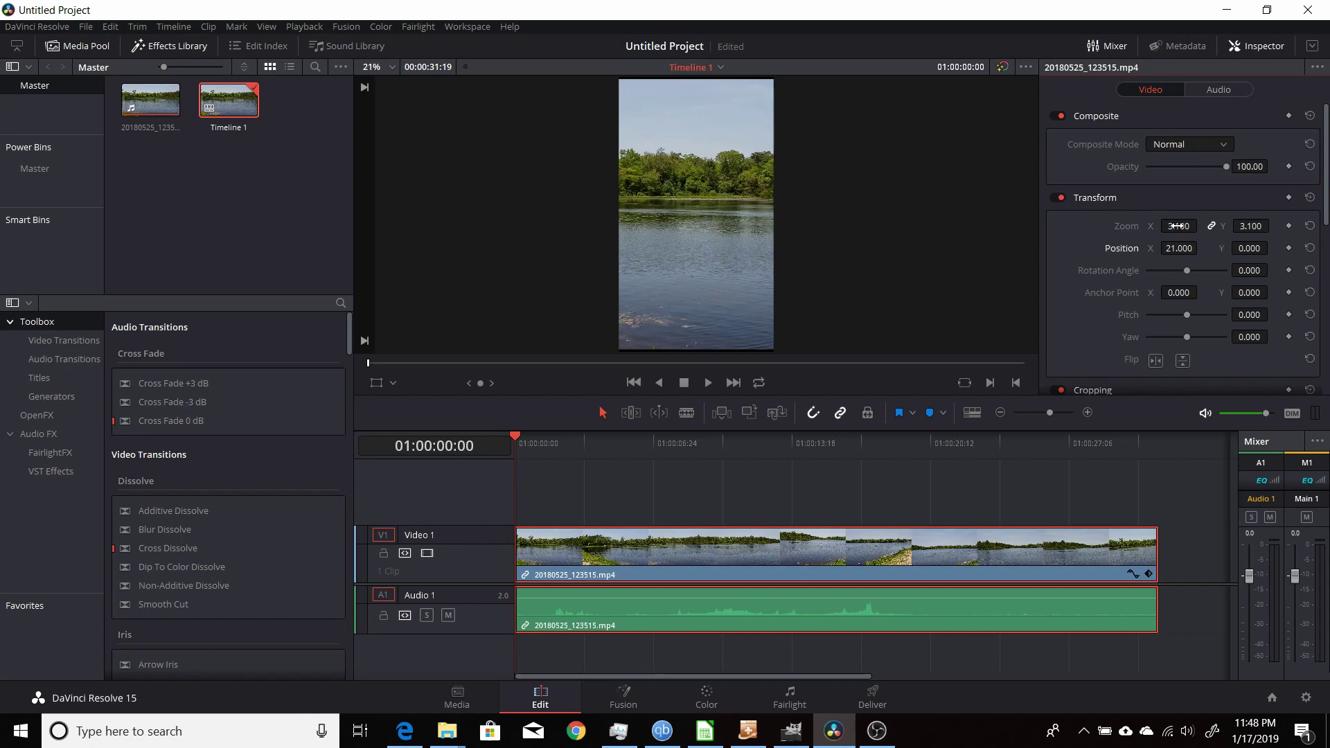
drag(1178, 226, 1211, 225)
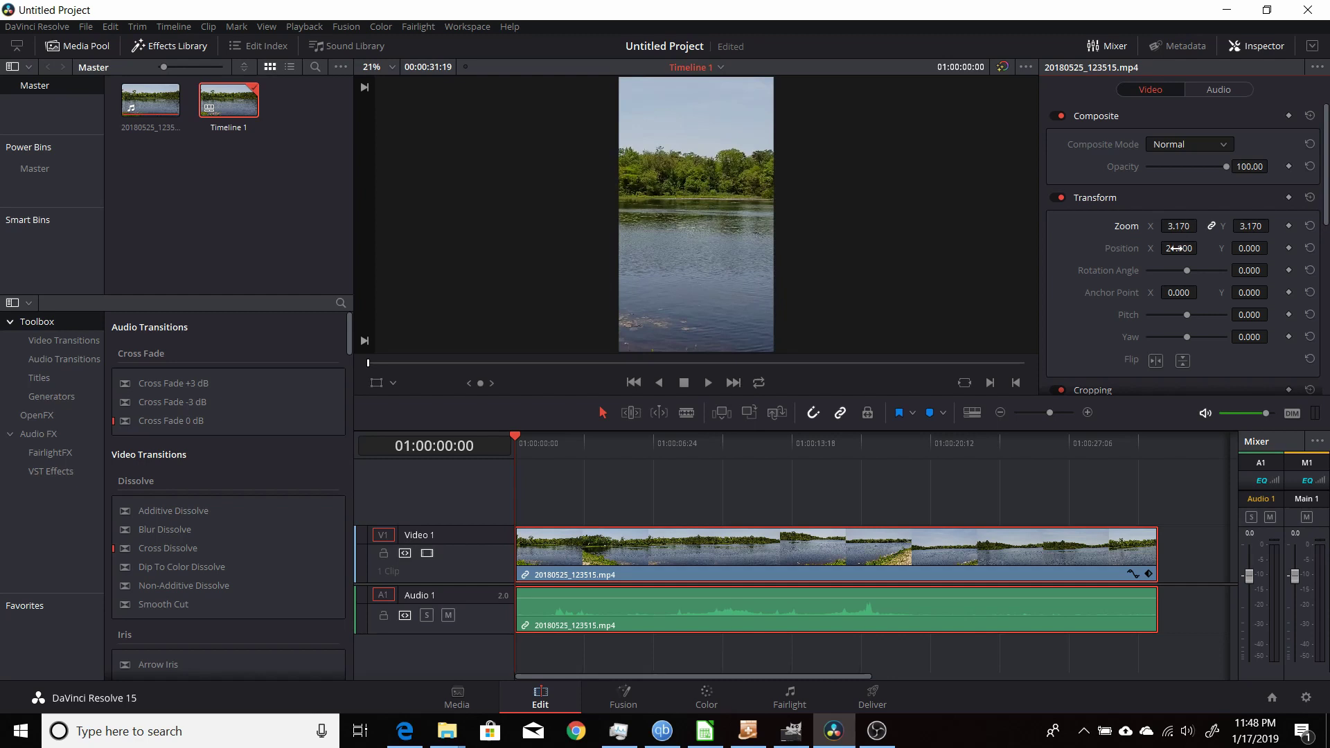
drag(1181, 249, 919, 389)
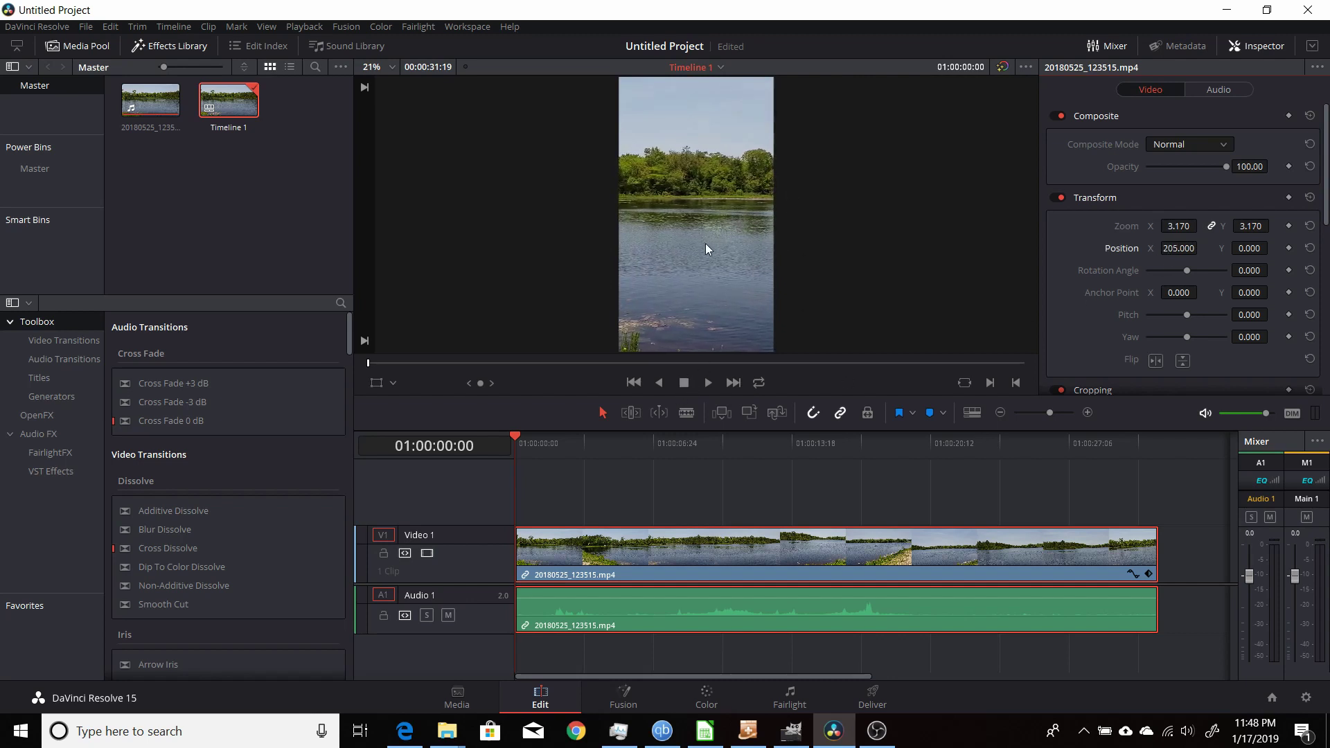
drag(513, 431, 534, 448)
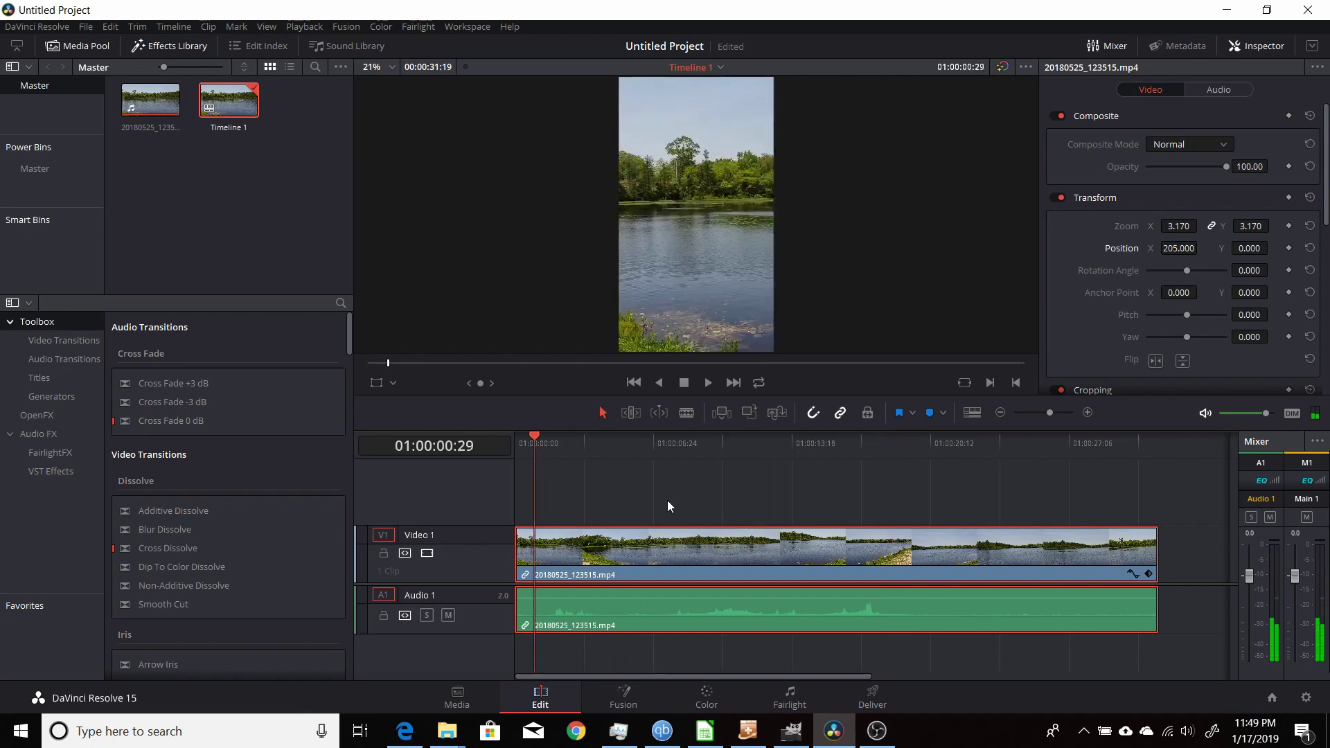
Name the render output 1080x1920 in the vids folder and confirm the 1080 x 1920 resolution.
click(873, 697)
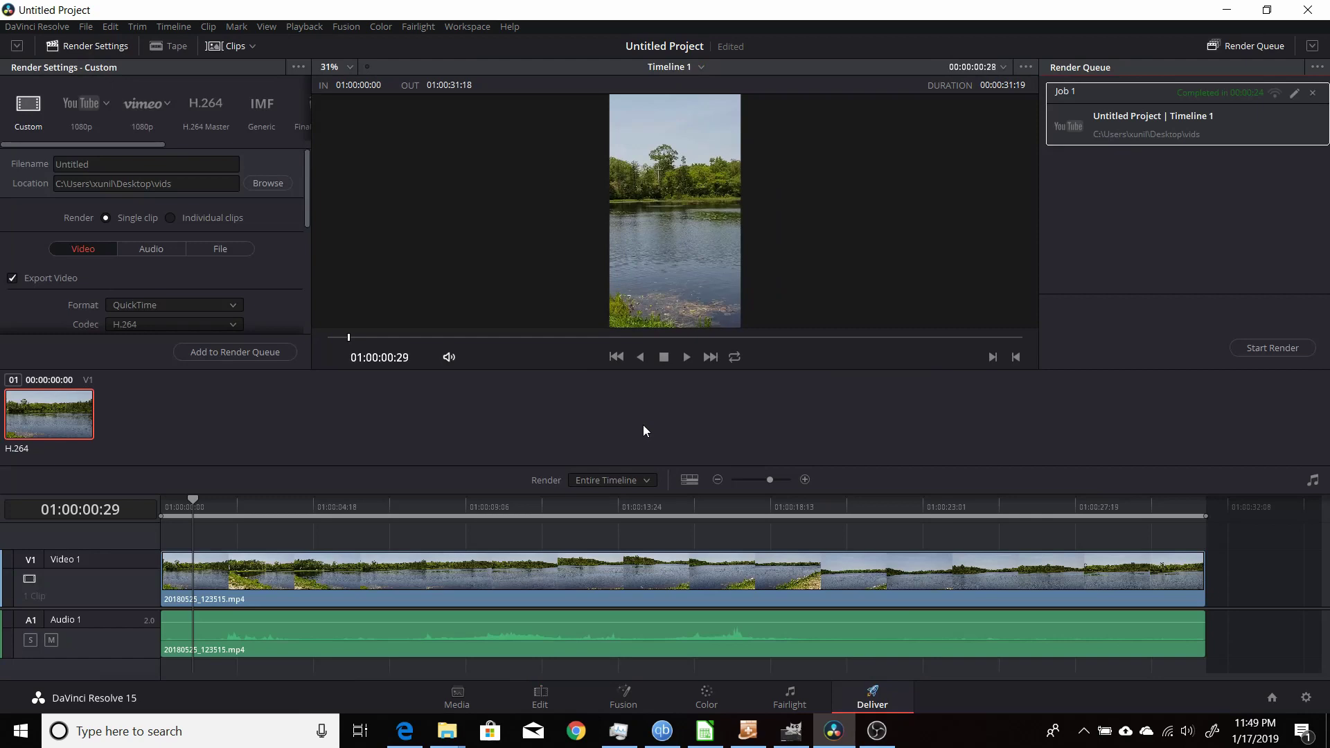
click(268, 183)
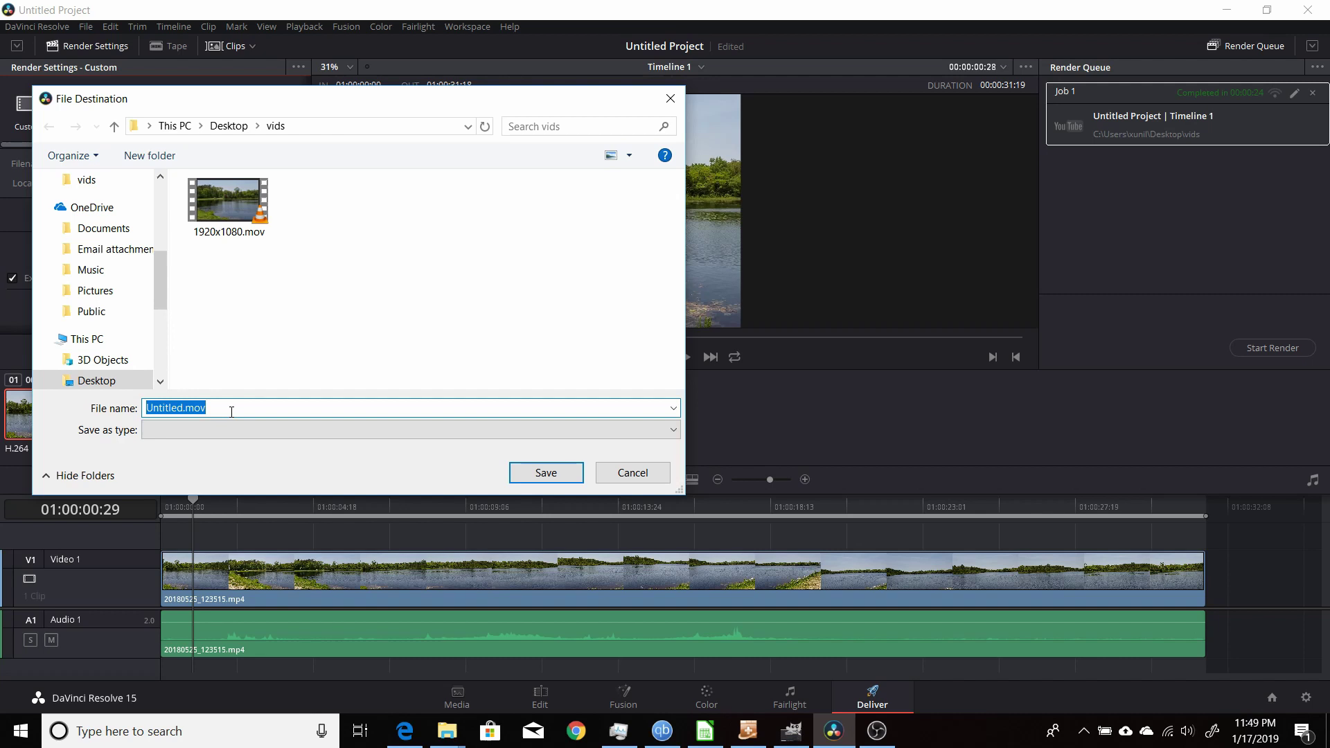
text(1080x1920)
click(530, 474)
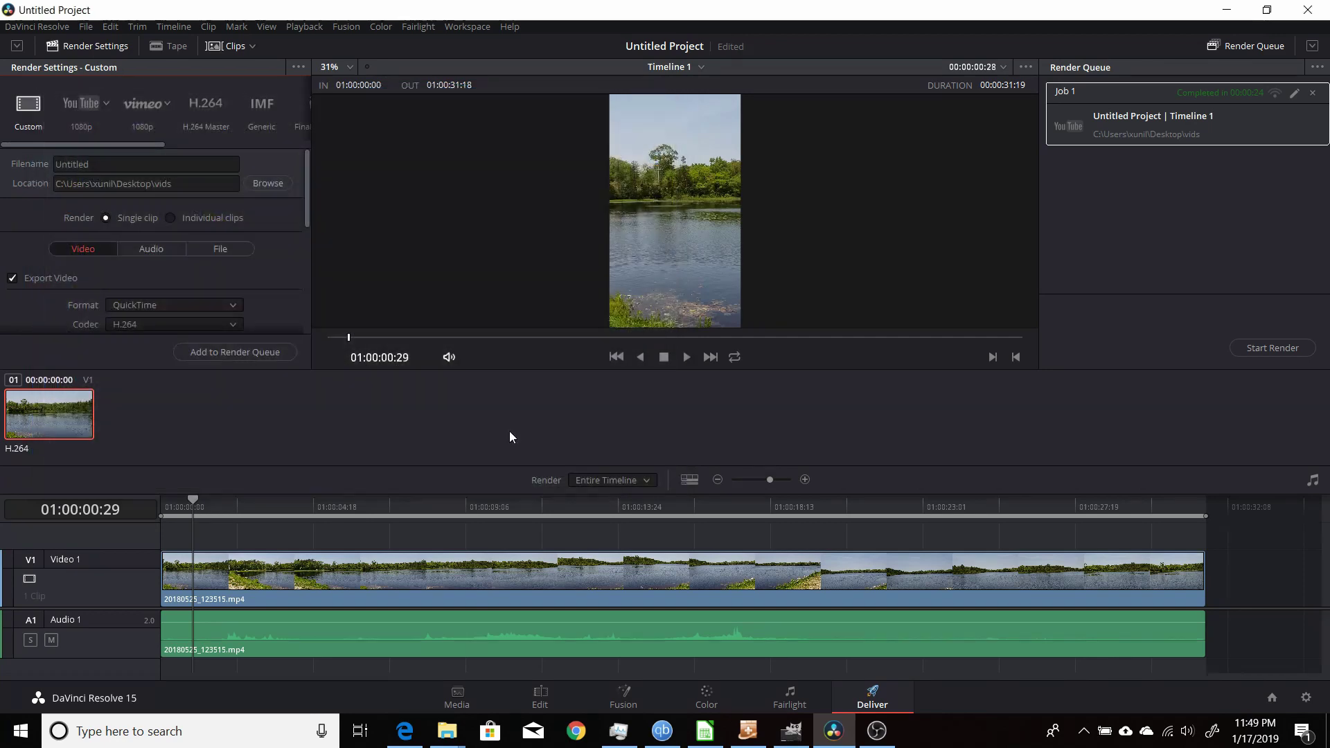
scroll(259, 252, down, 2)
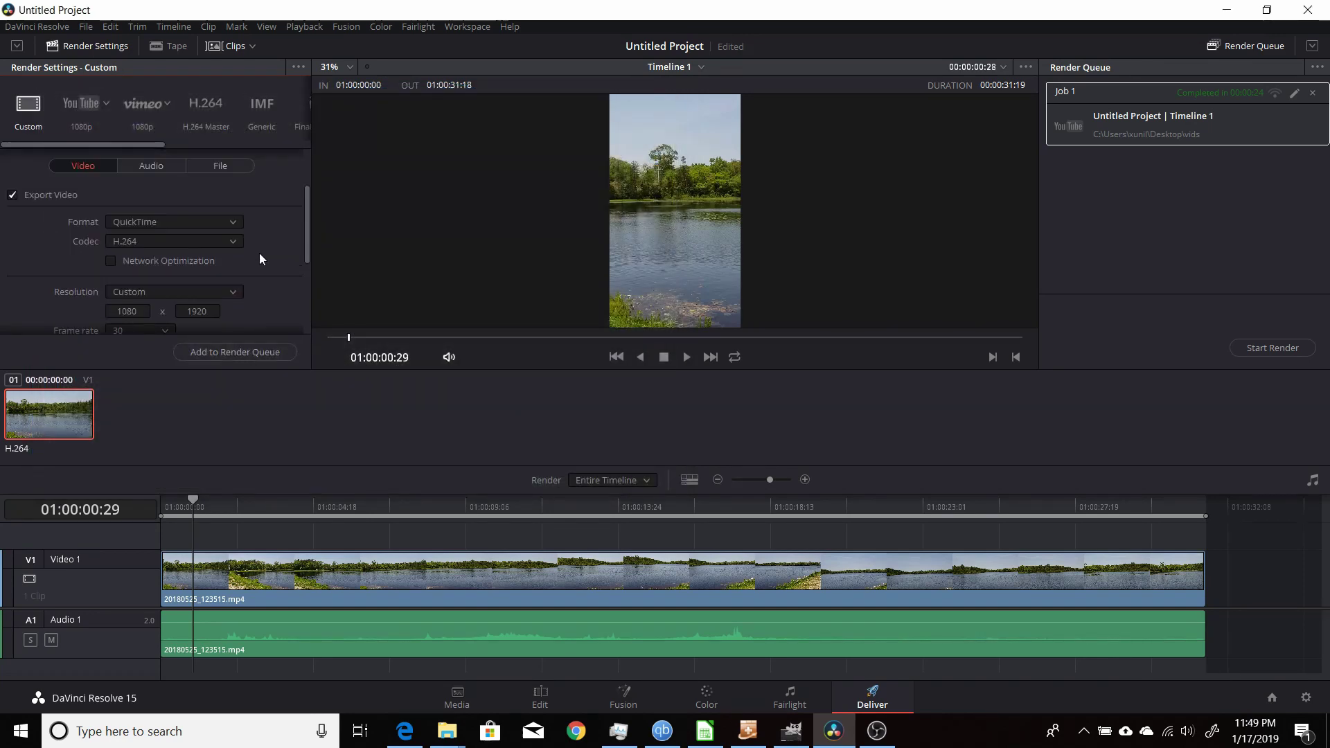
scroll(260, 252, down, 2)
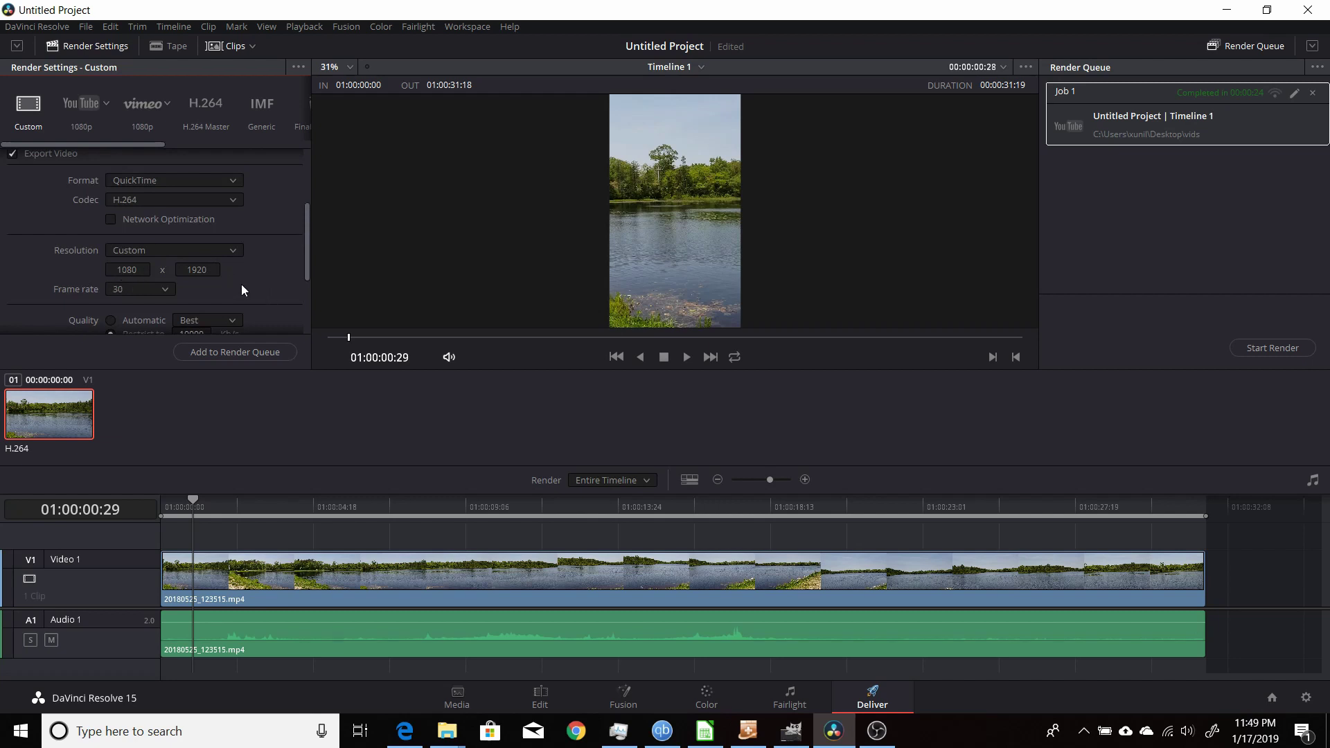
scroll(256, 273, down, 1)
scroll(256, 272, up, 2)
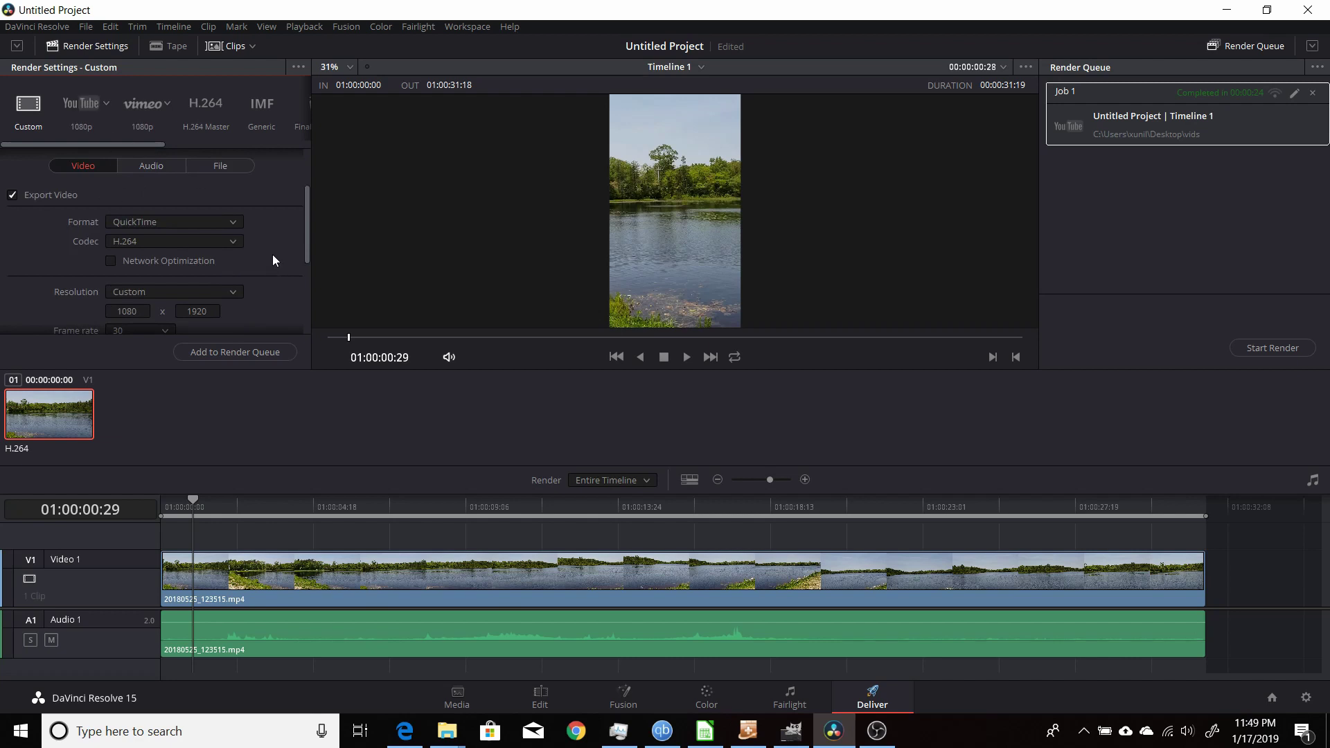
scroll(273, 256, down, 3)
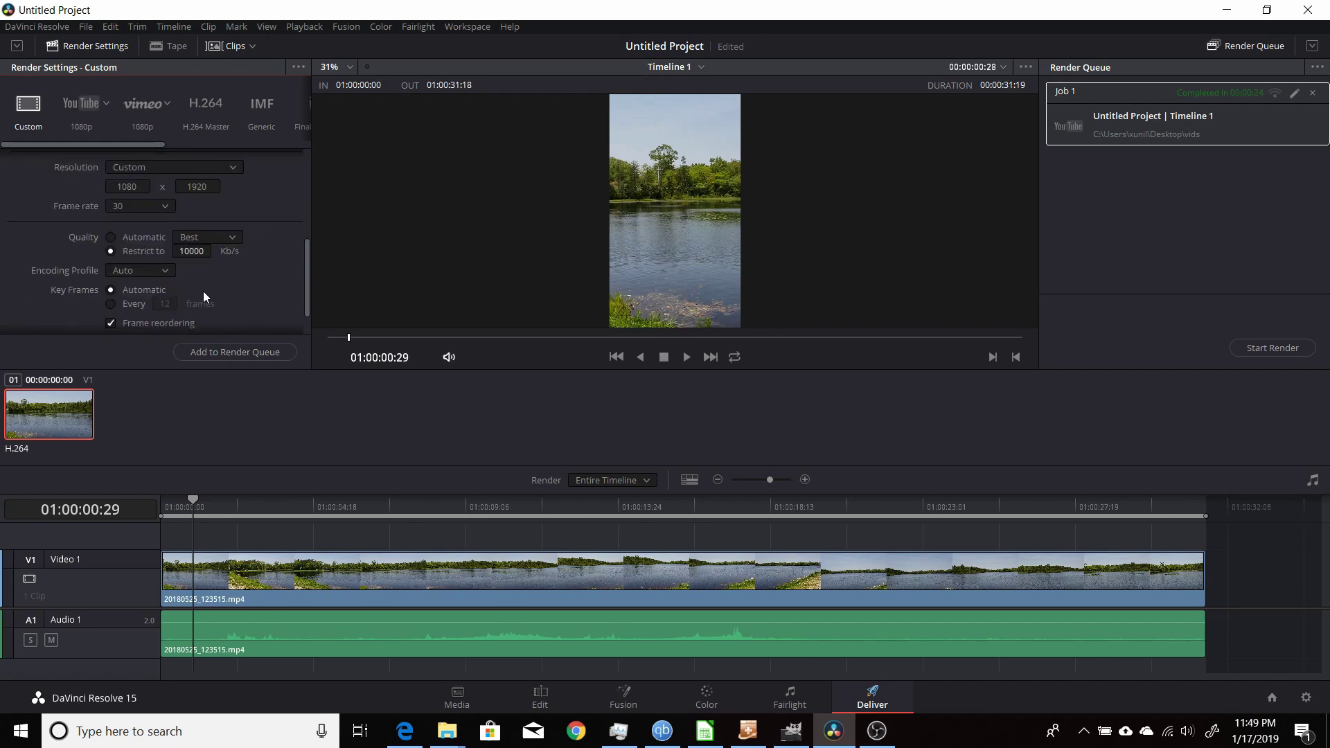
scroll(263, 275, up, 4)
scroll(264, 277, up, 1)
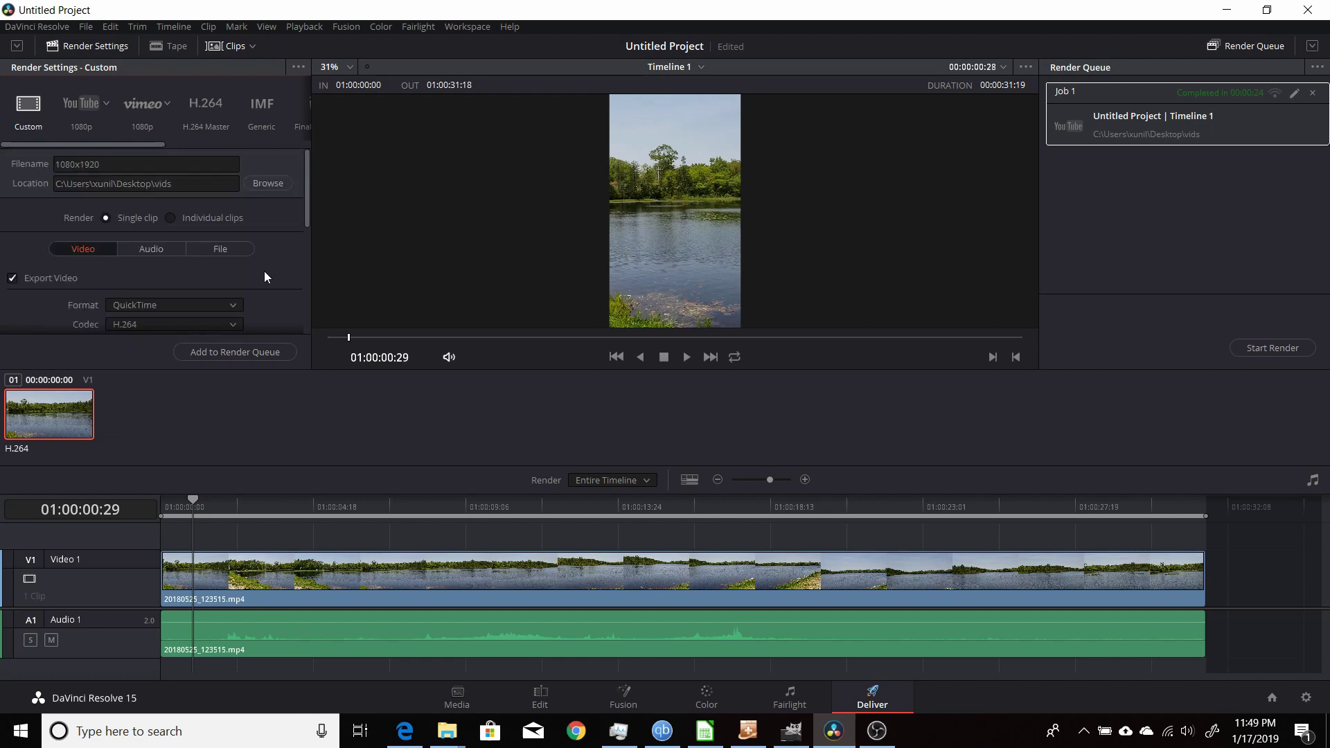
Add the vertical 1080x1920 render as Job 2 and render it to completion.
click(264, 352)
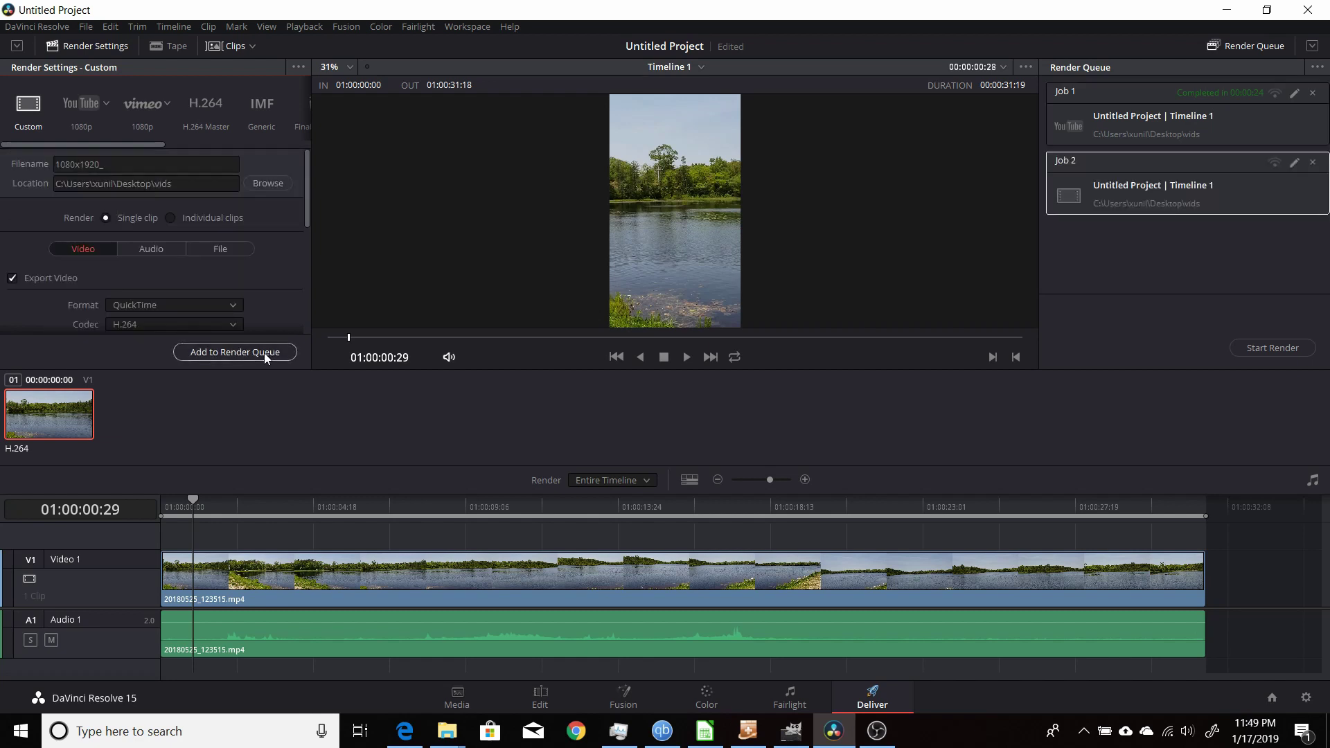
click(1290, 348)
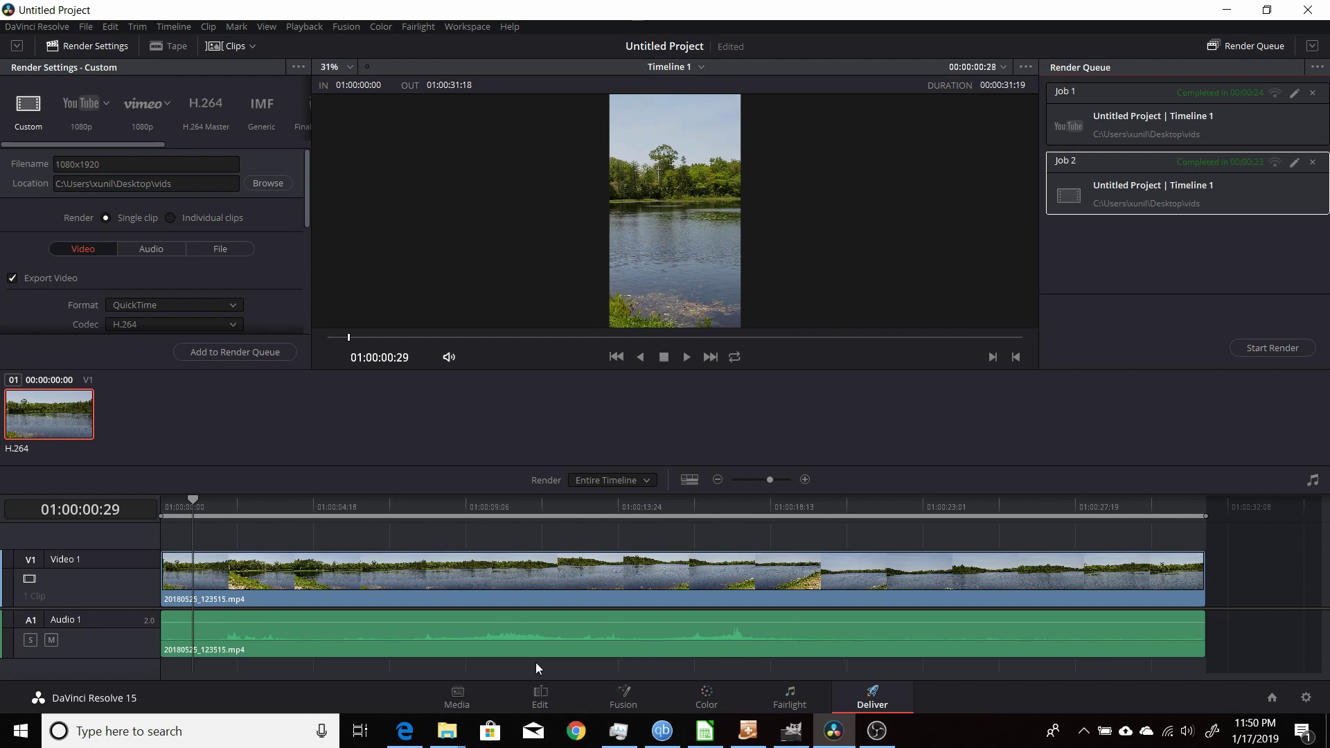
Play 1080x1920.mov from the vids folder in VLC, narrowing the window to fit, then close it.
click(448, 731)
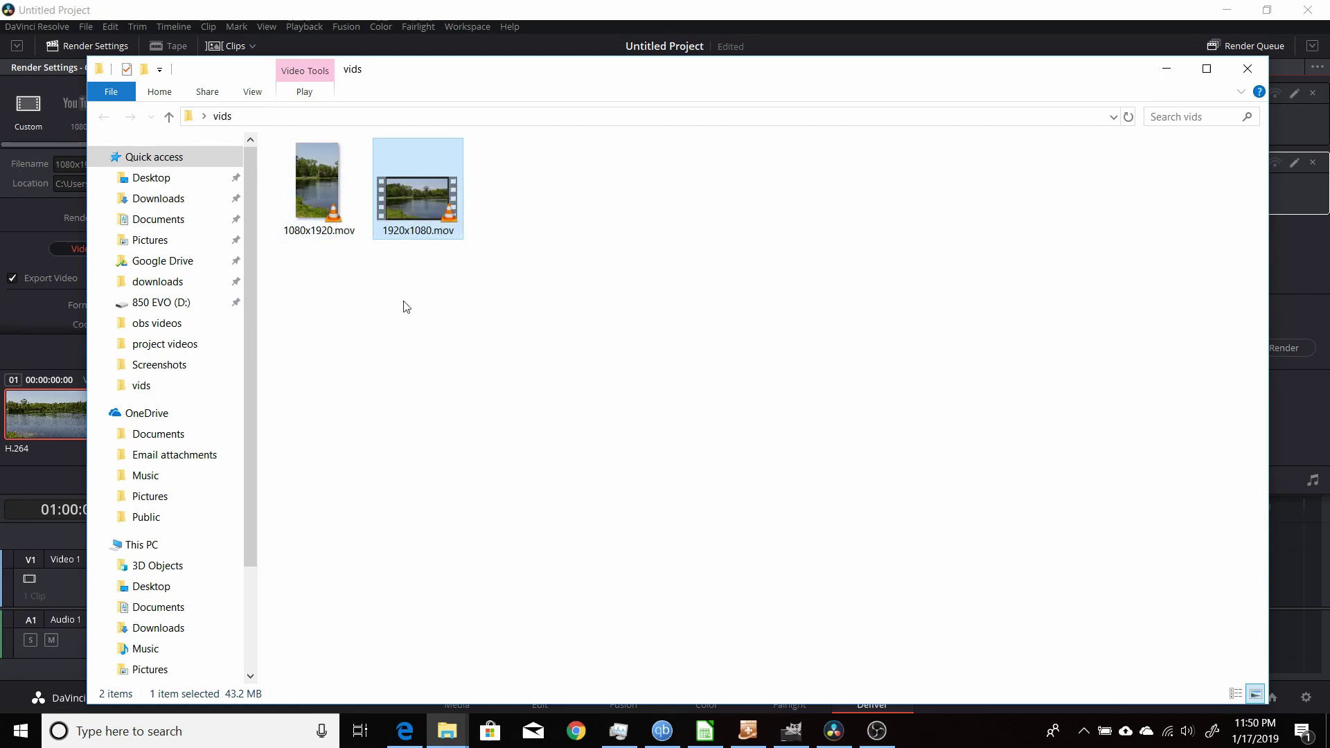
double_click(323, 191)
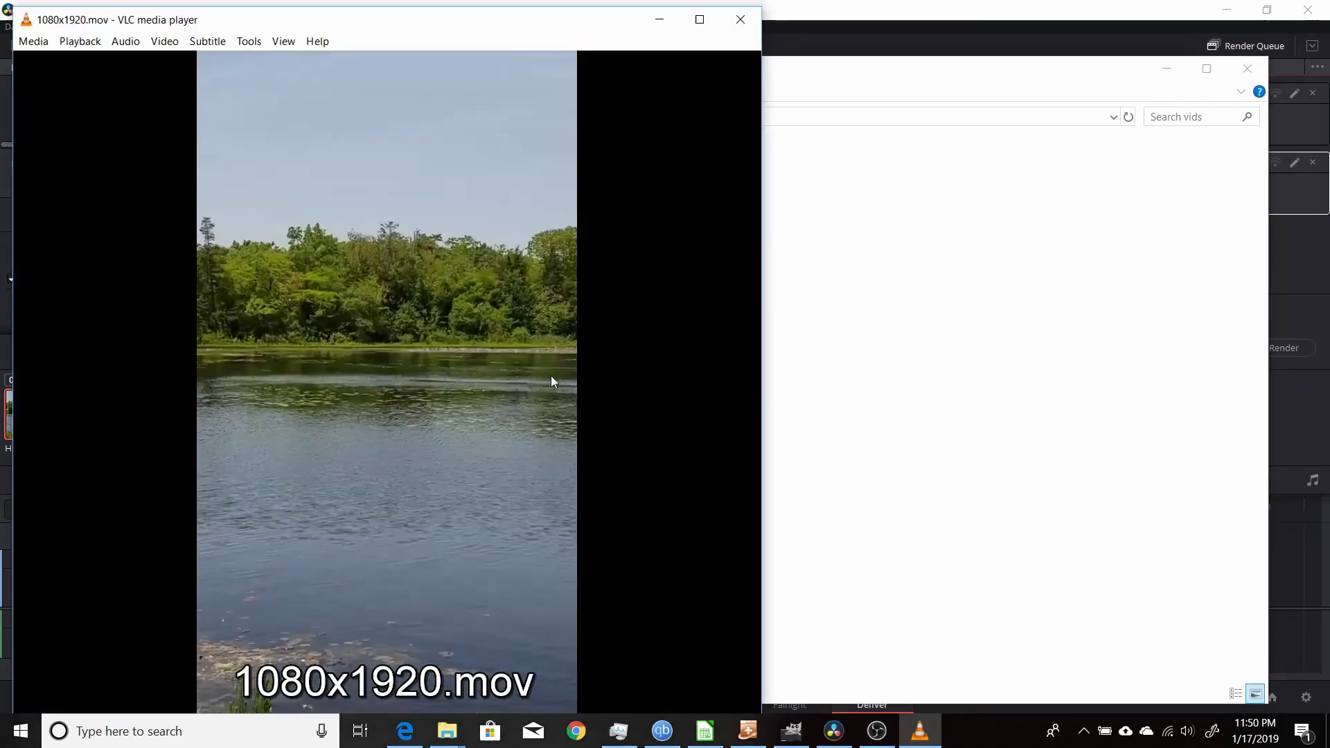
drag(529, 24, 817, 27)
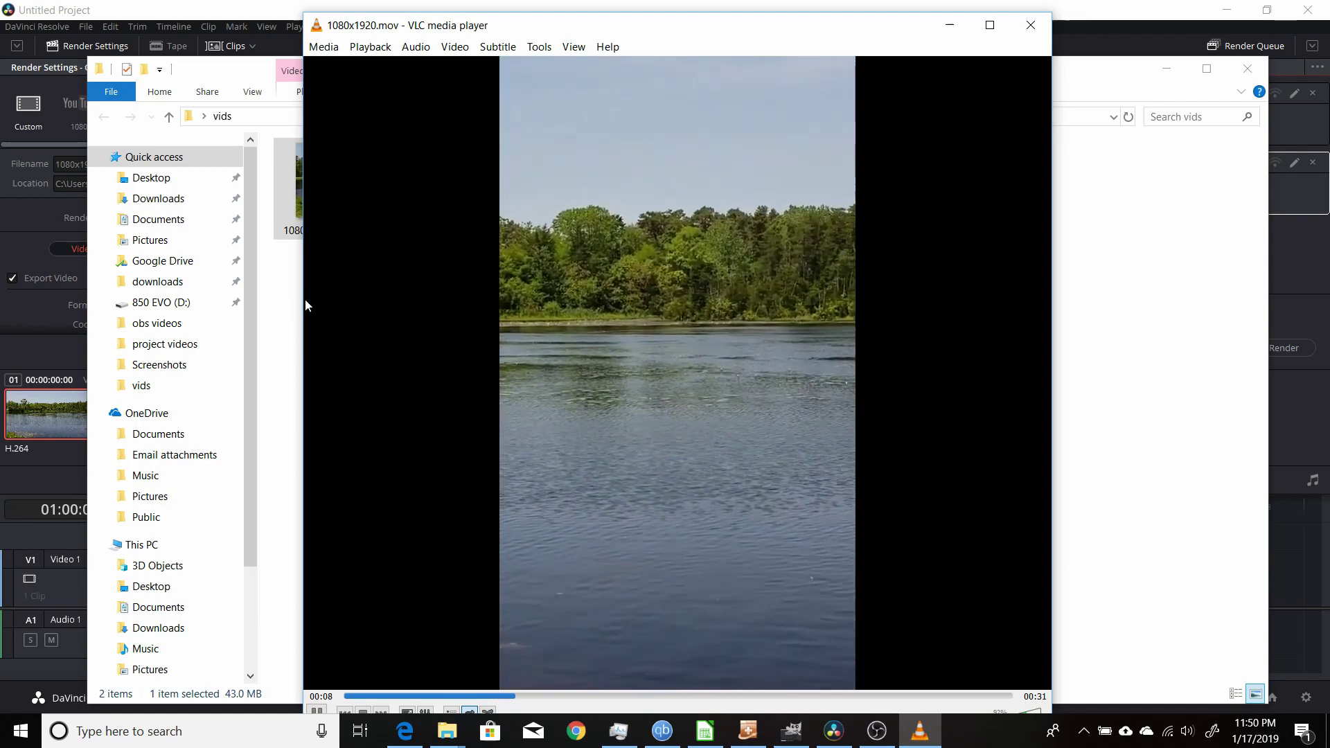
drag(302, 300, 692, 322)
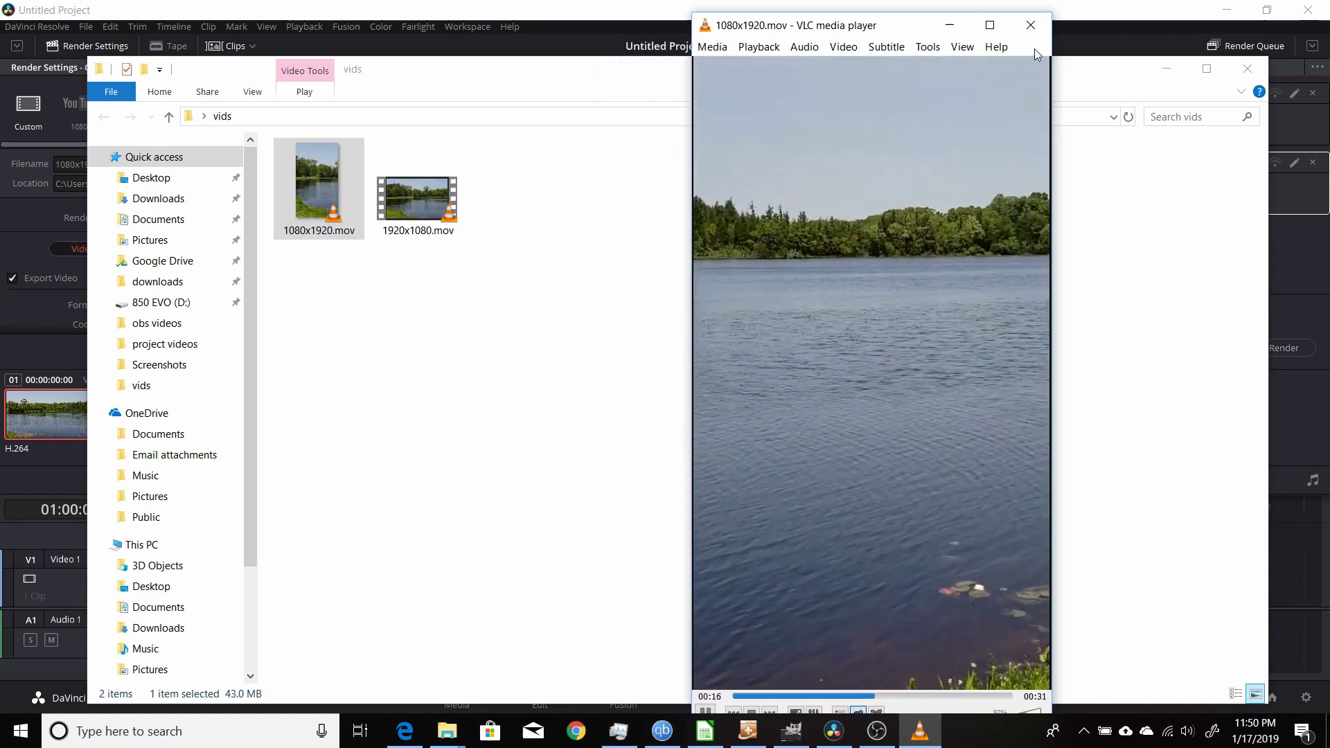
click(1031, 25)
Minimize File Explorer to bring back the Deliver page showing both completed render jobs.
click(1166, 69)
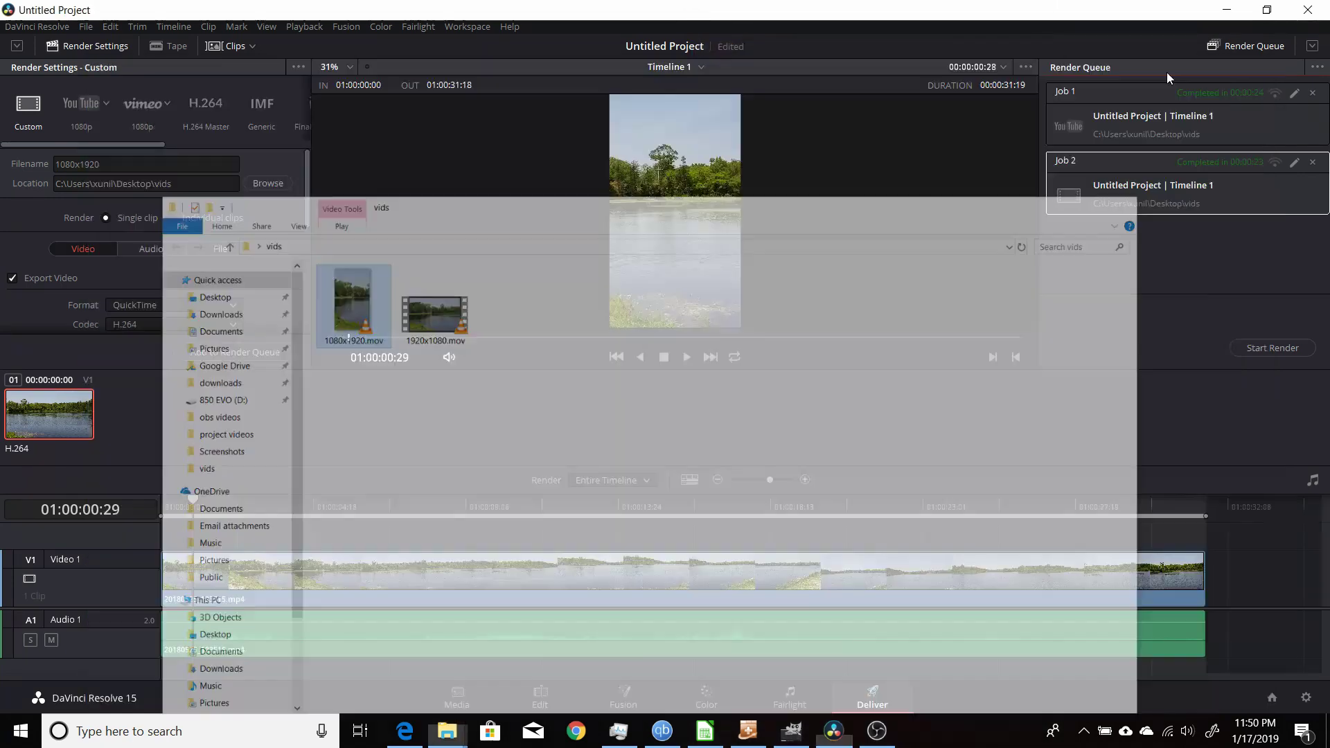